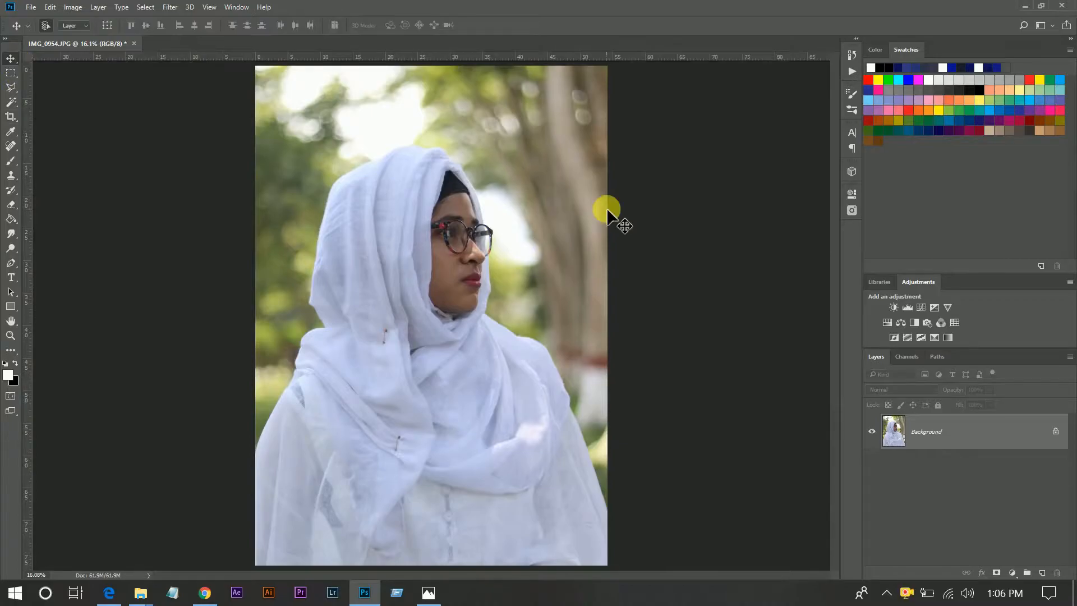
- Duplicate the Background layer and convert the copy to a Smart Object
{"action": "left_click_drag", "start_coordinate": [1022, 436], "coordinate": [1041, 573]}
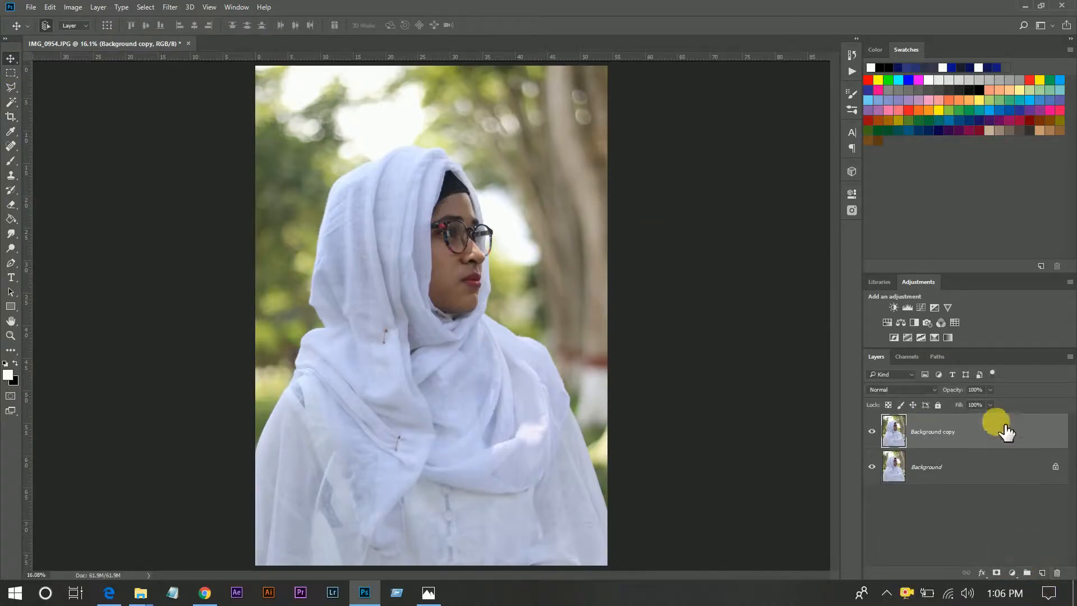
{"action": "right_click", "coordinate": [995, 422]}
{"action": "left_click", "coordinate": [753, 288]}
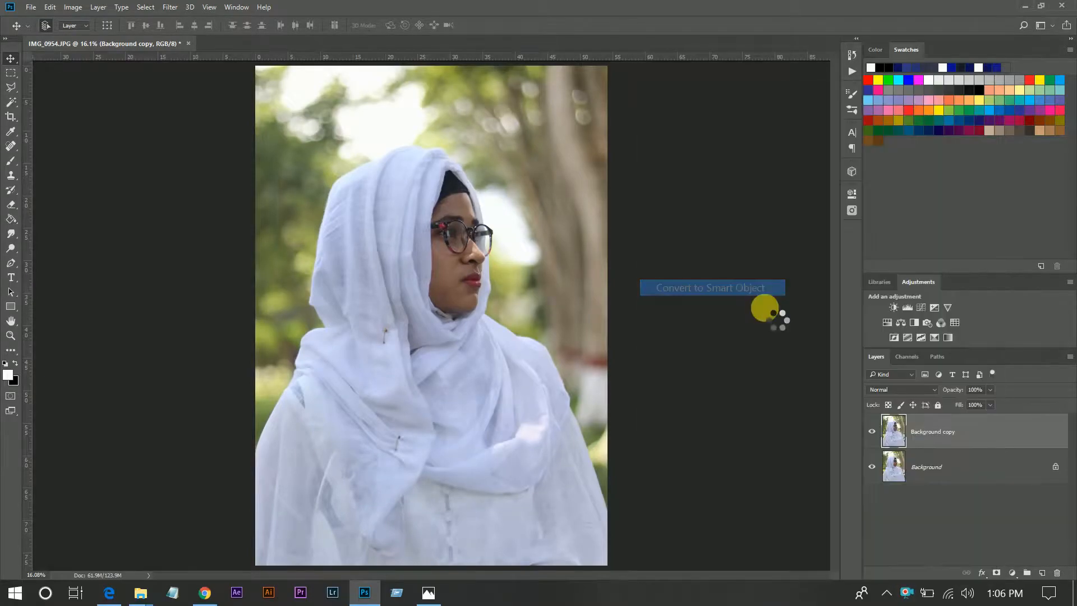
- Open the Camera Raw Filter on the copy and set Temperature to -4 and Tint to +4
{"action": "left_click", "coordinate": [170, 7]}
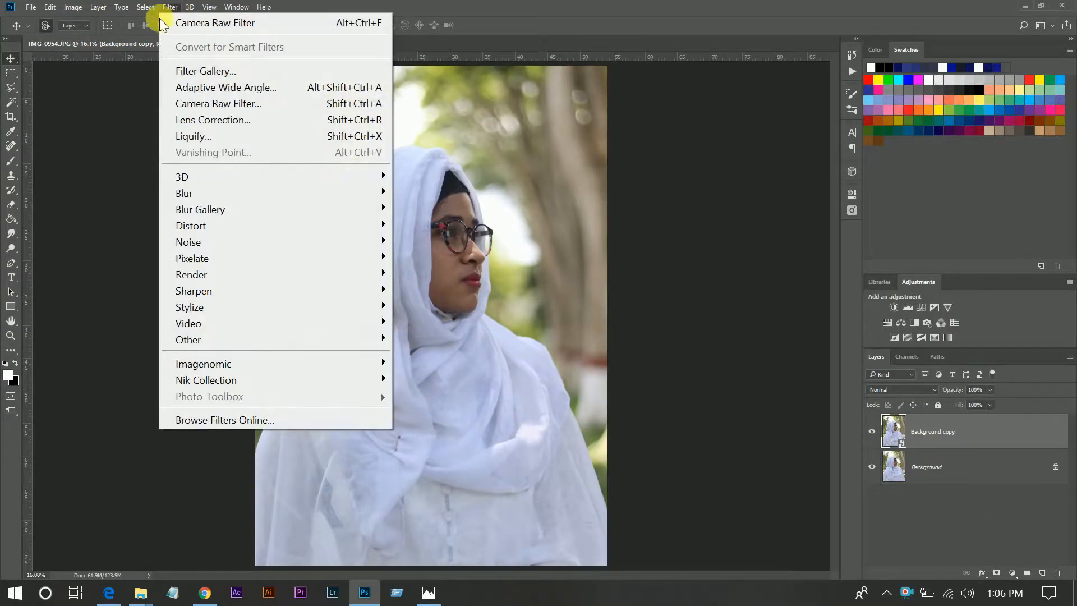
{"action": "left_click", "coordinate": [217, 104]}
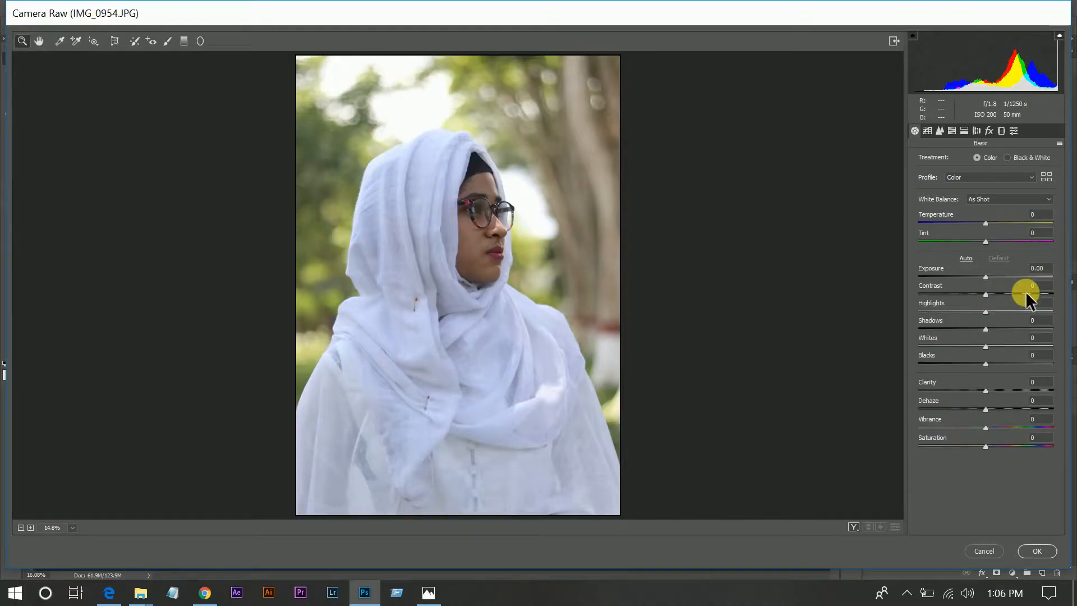
{"action": "left_click", "coordinate": [981, 222]}
{"action": "left_click_drag", "start_coordinate": [981, 222], "coordinate": [983, 223]}
{"action": "left_click", "coordinate": [991, 240]}
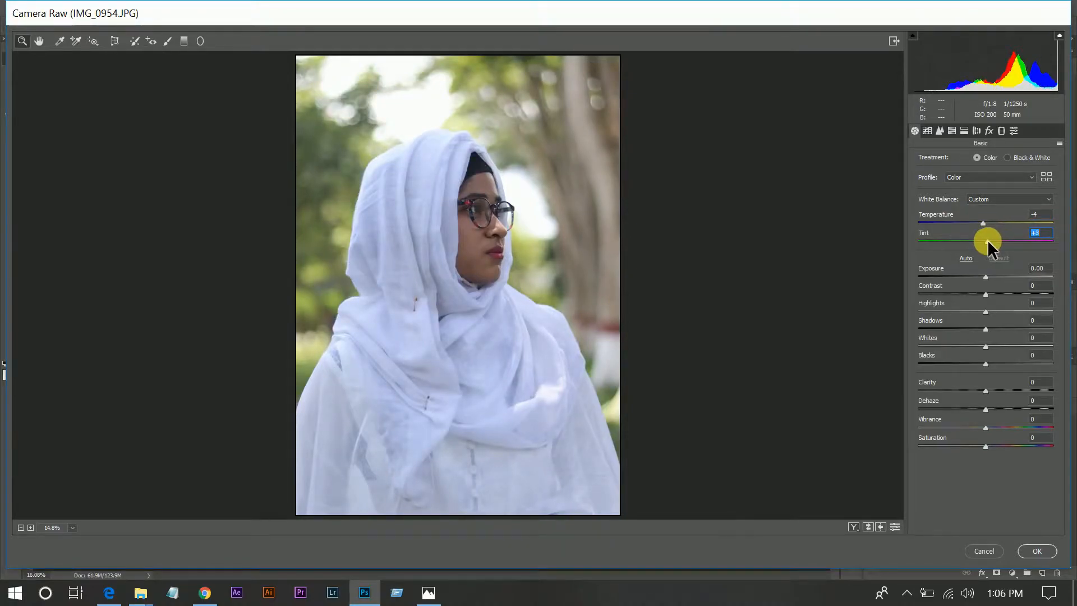
{"action": "key", "text": "Up"}
- Set Contrast to +55, Highlights to -100 and Shadows to +27
{"action": "left_click", "coordinate": [1019, 294]}
{"action": "left_click_drag", "start_coordinate": [1020, 294], "coordinate": [1023, 294]}
{"action": "left_click", "coordinate": [942, 311]}
{"action": "left_click_drag", "start_coordinate": [942, 310], "coordinate": [919, 314]}
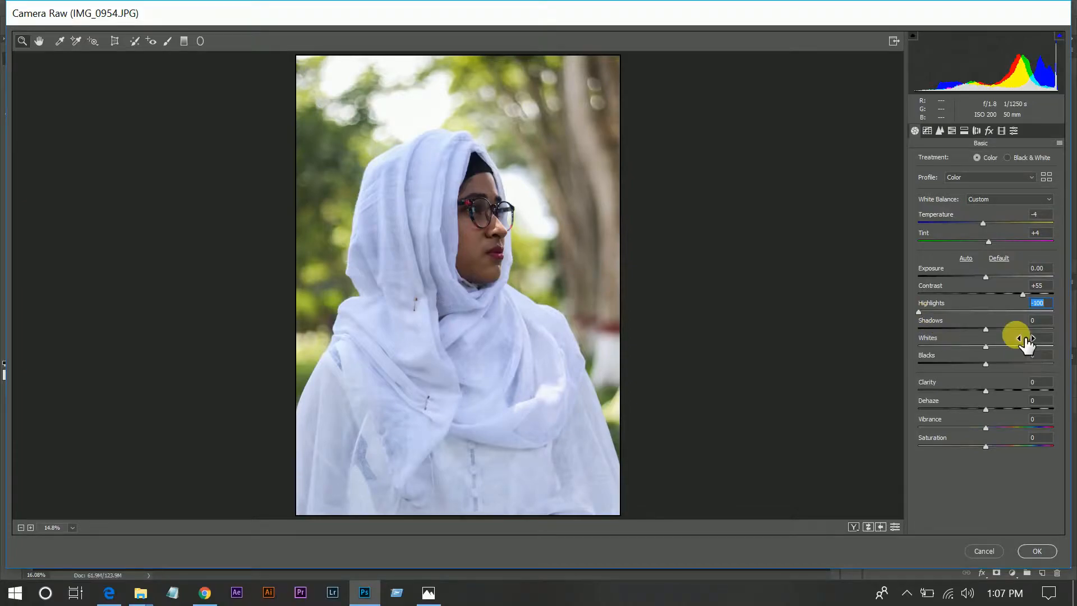
{"action": "left_click", "coordinate": [1002, 329]}
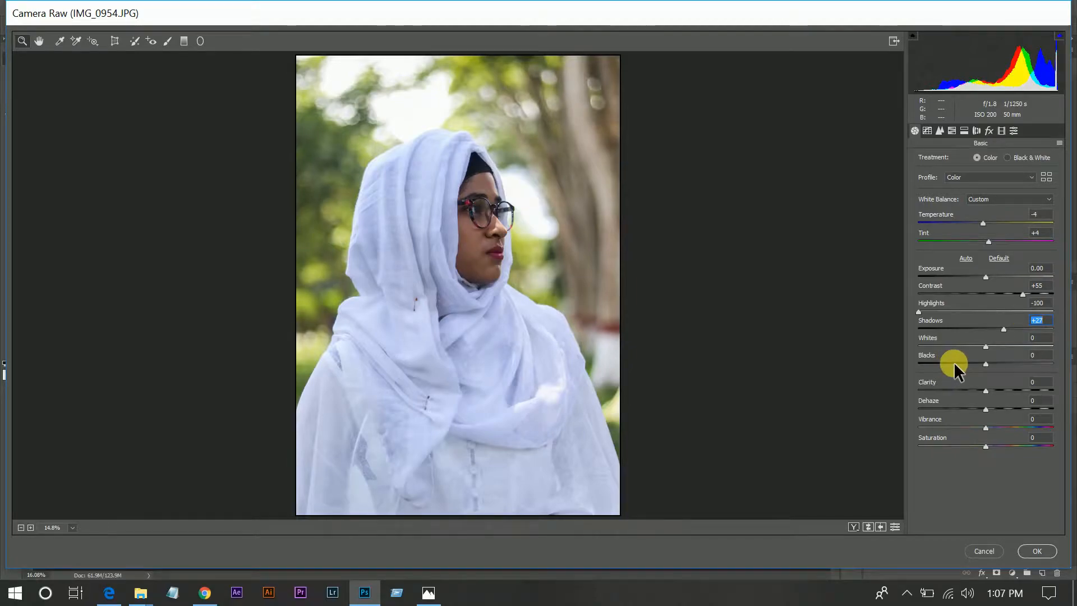
- Set Blacks to -10, Clarity to +23, Dehaze to +26, Vibrance to +28 and Saturation to +15
{"action": "left_click_drag", "start_coordinate": [954, 361], "coordinate": [1000, 390]}
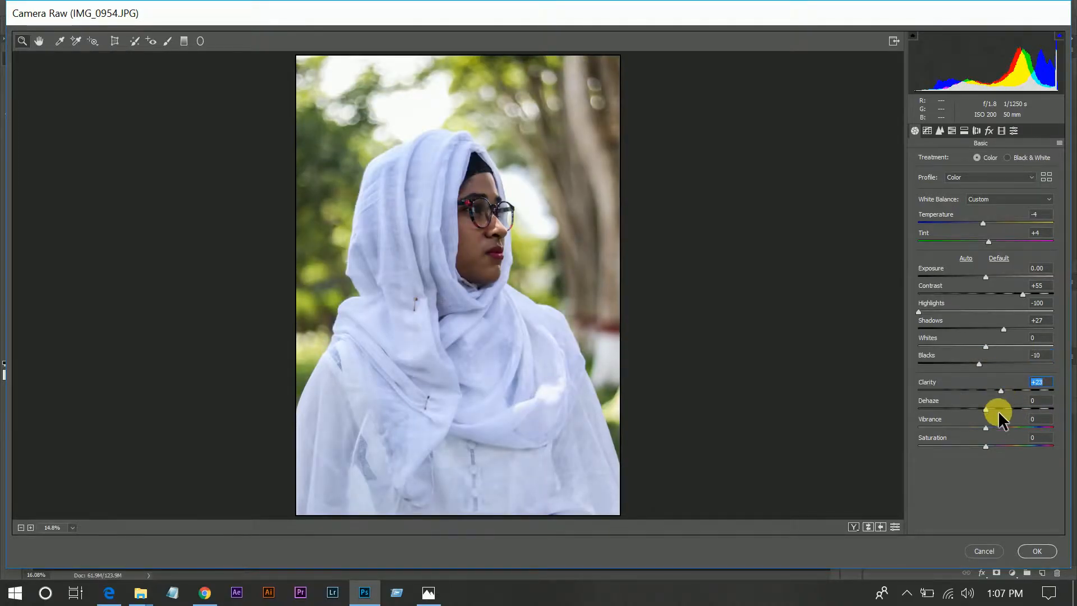
{"action": "left_click_drag", "start_coordinate": [1004, 409], "coordinate": [1003, 409]}
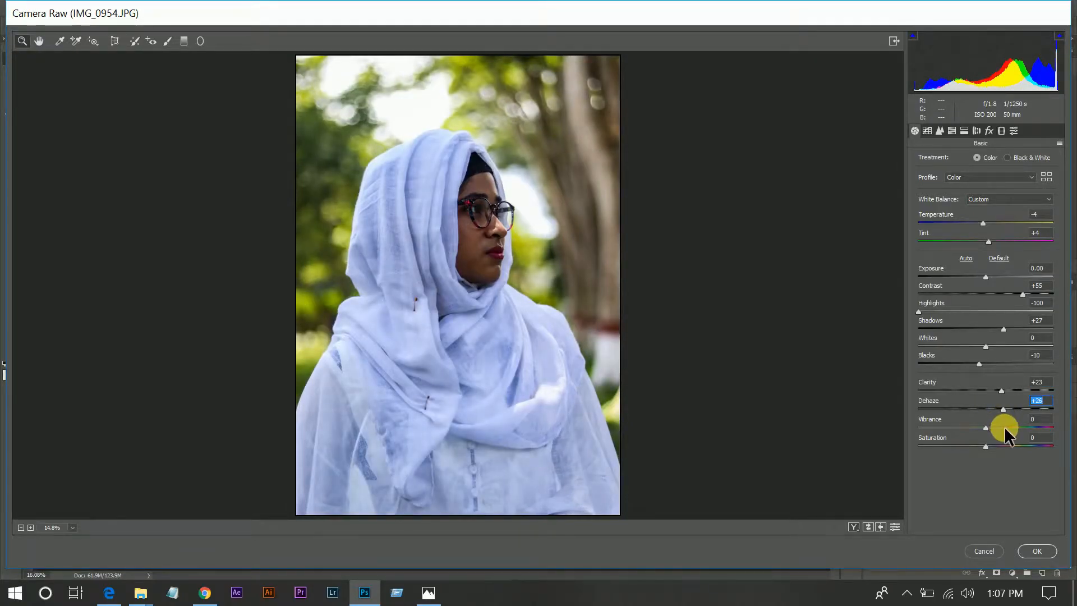
{"action": "left_click_drag", "start_coordinate": [1004, 426], "coordinate": [1006, 430]}
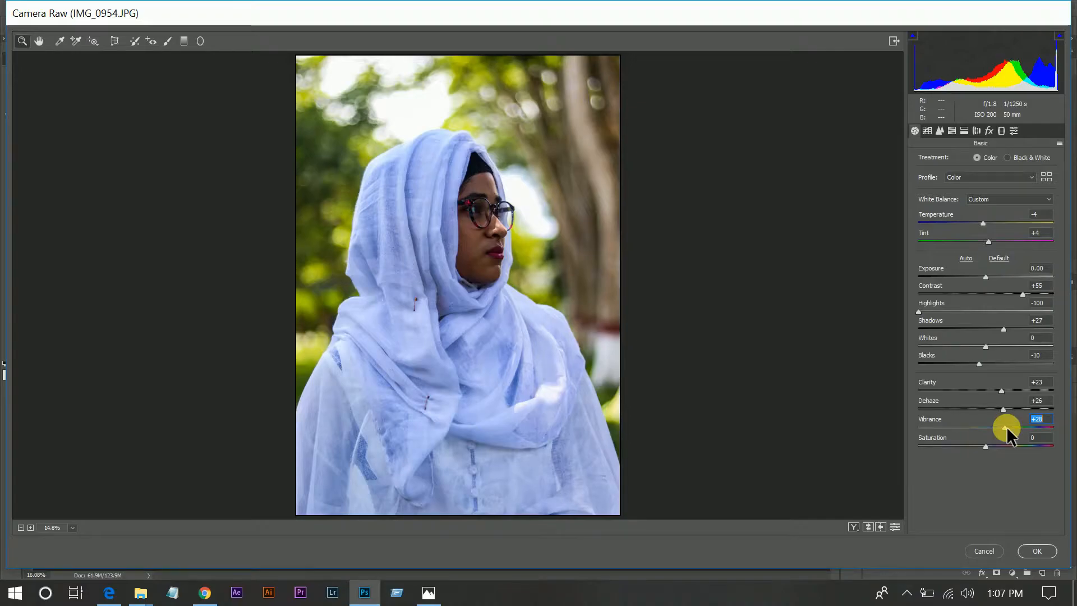
{"action": "left_click_drag", "start_coordinate": [990, 445], "coordinate": [1001, 450]}
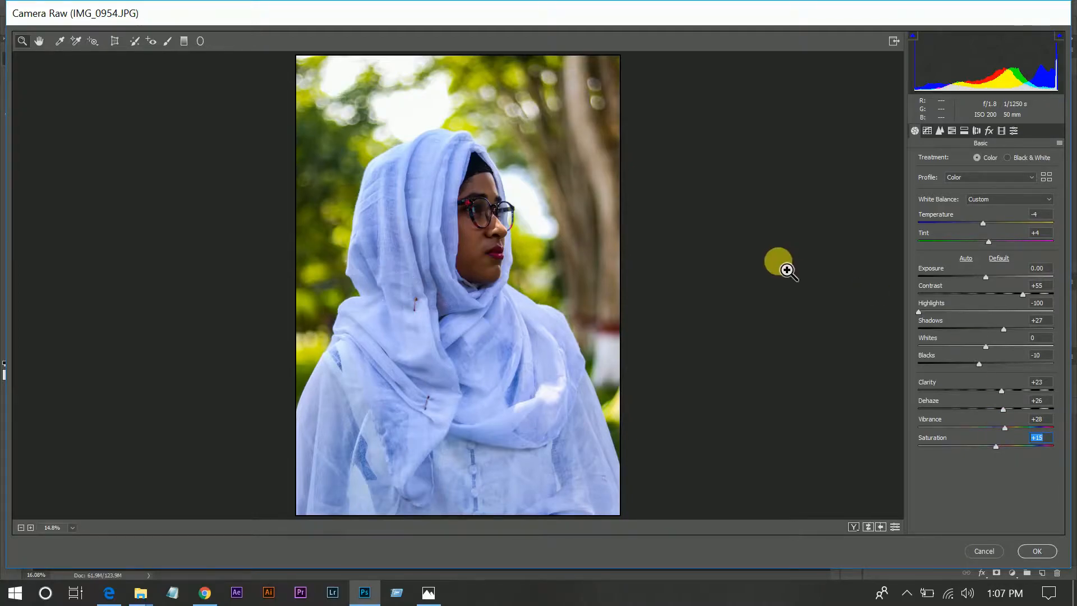
- Raise the photo's Exposure to +0.15
{"action": "left_click_drag", "start_coordinate": [986, 276], "coordinate": [990, 277]}
{"action": "key", "text": "Down"}
{"action": "key", "text": "Down"}
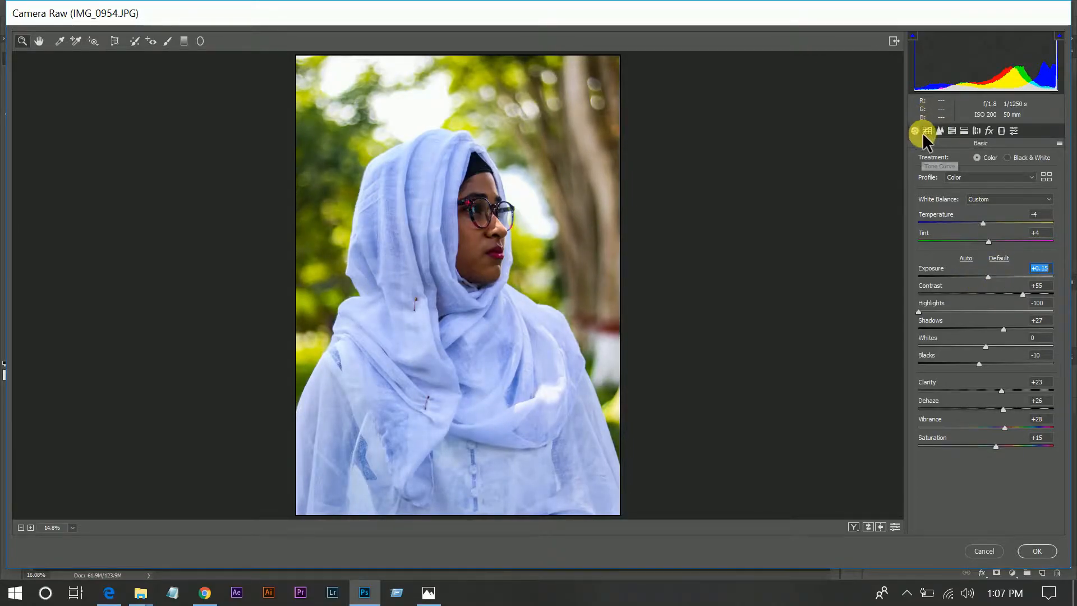
- In the HSL Adjustments, set the hue of Greens to -24 and of Yellows to -16
{"action": "left_click", "coordinate": [952, 130]}
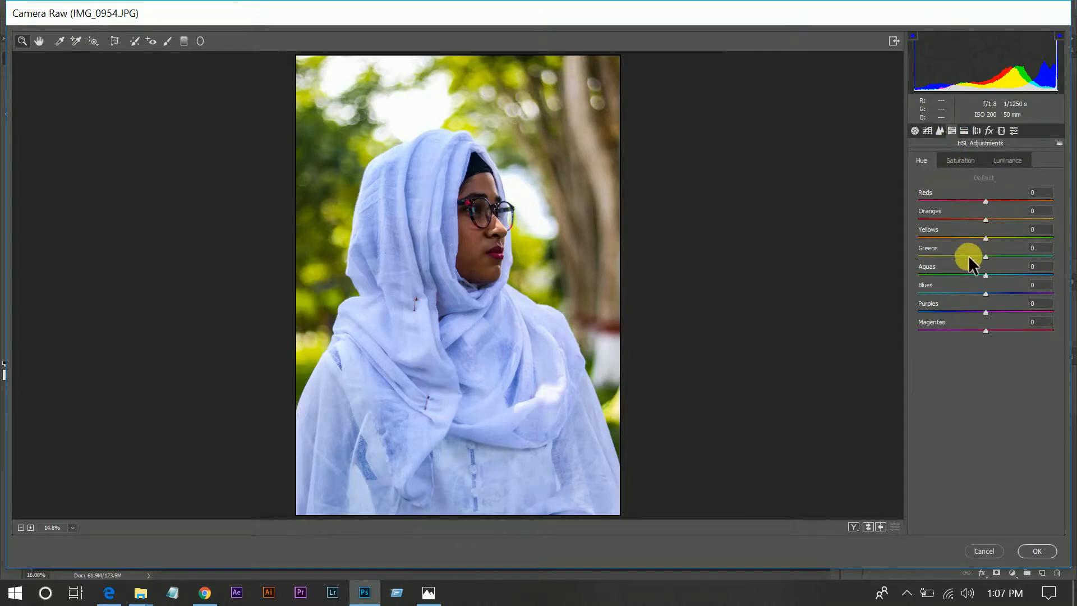
{"action": "left_click", "coordinate": [952, 256]}
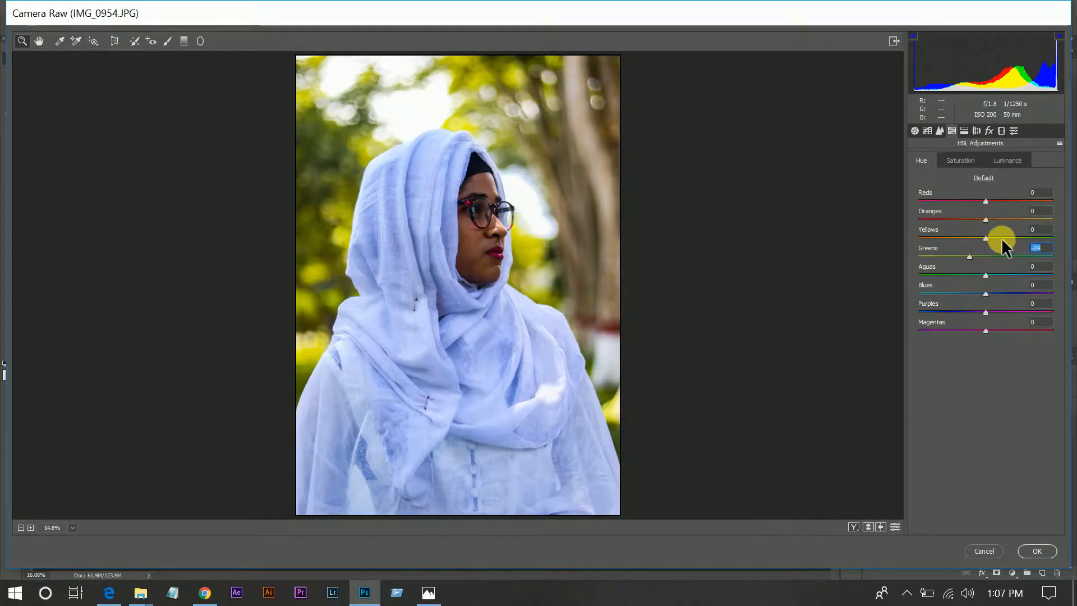
{"action": "left_click_drag", "start_coordinate": [988, 238], "coordinate": [978, 238]}
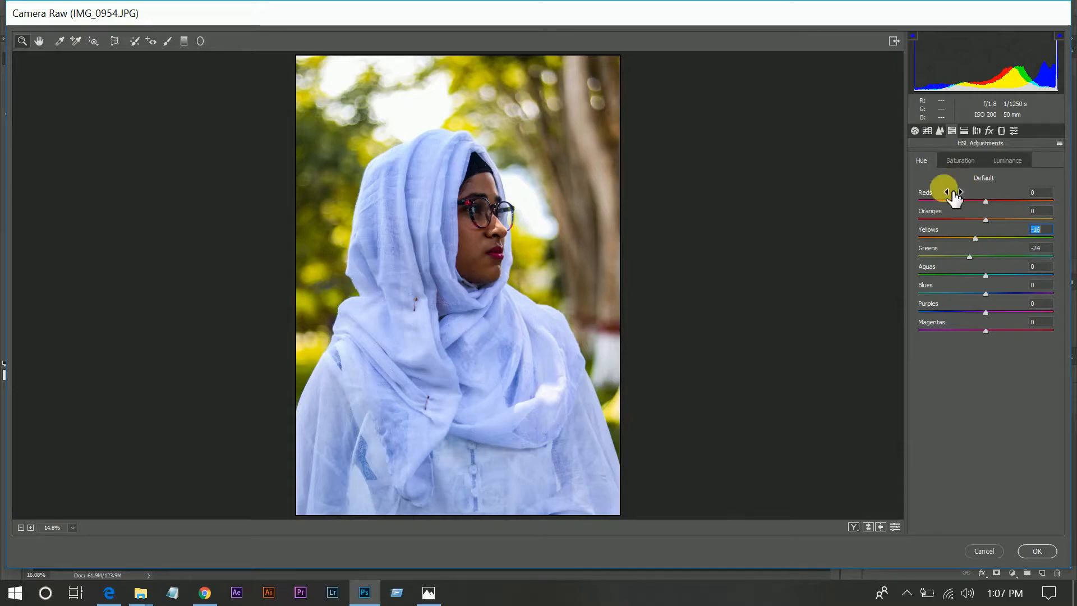
- Set the HSL saturation of Yellows to +83 and of Greens to about +80
{"action": "left_click", "coordinate": [965, 157]}
{"action": "left_click", "coordinate": [1024, 238]}
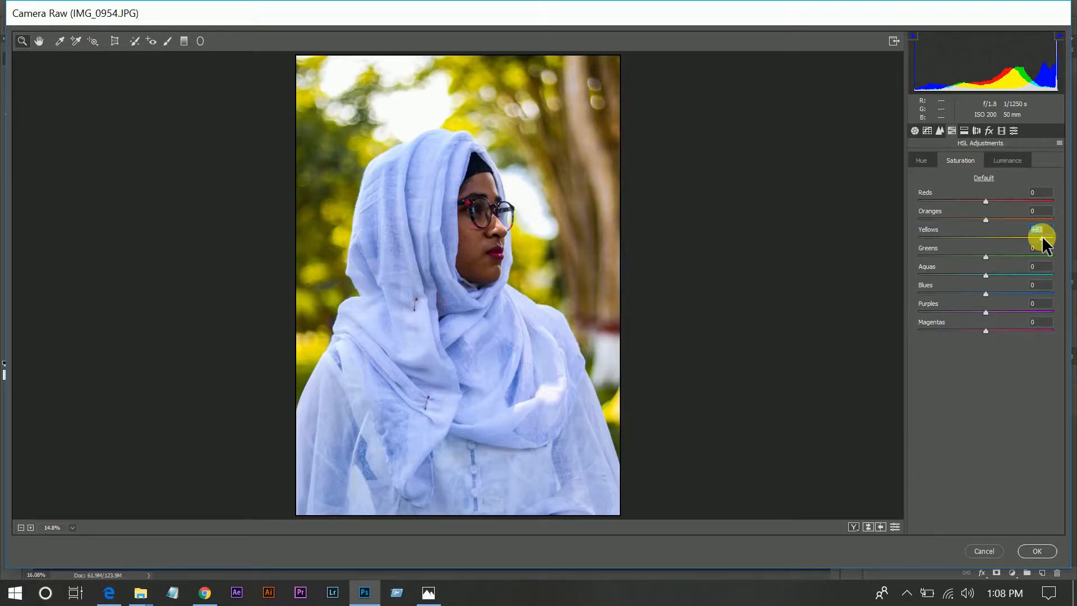
{"action": "left_click_drag", "start_coordinate": [1038, 255], "coordinate": [1037, 255]}
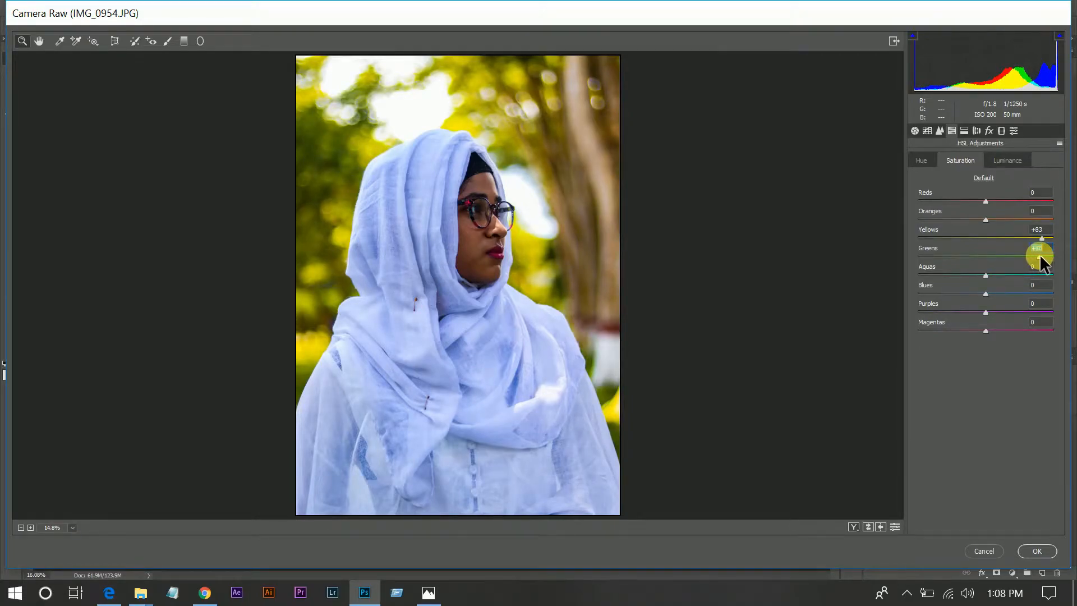
- Set the HSL luminance of Yellows to +8 and of Greens to +9
{"action": "left_click", "coordinate": [1010, 162]}
{"action": "left_click", "coordinate": [1015, 217]}
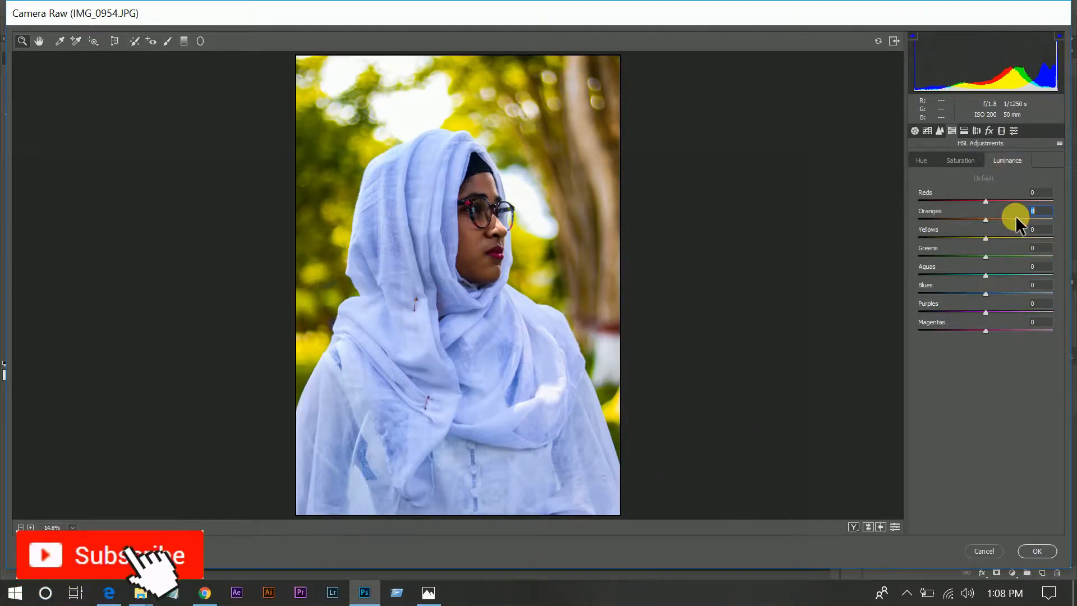
{"action": "left_click_drag", "start_coordinate": [1015, 219], "coordinate": [990, 258]}
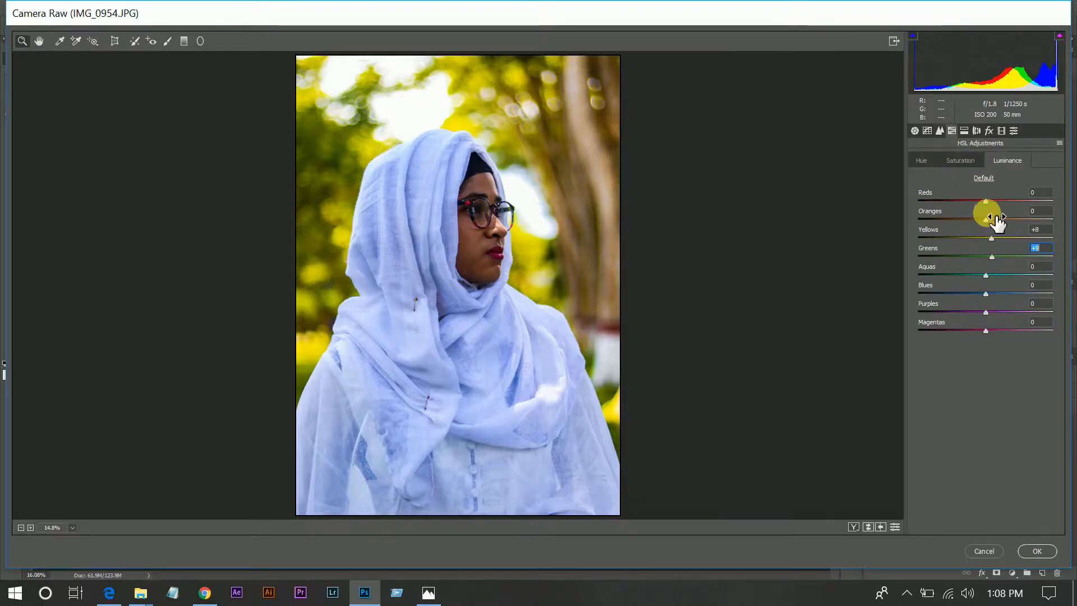
- Add a Highlight Priority post-crop vignette with an amount of -10
{"action": "left_click", "coordinate": [965, 130]}
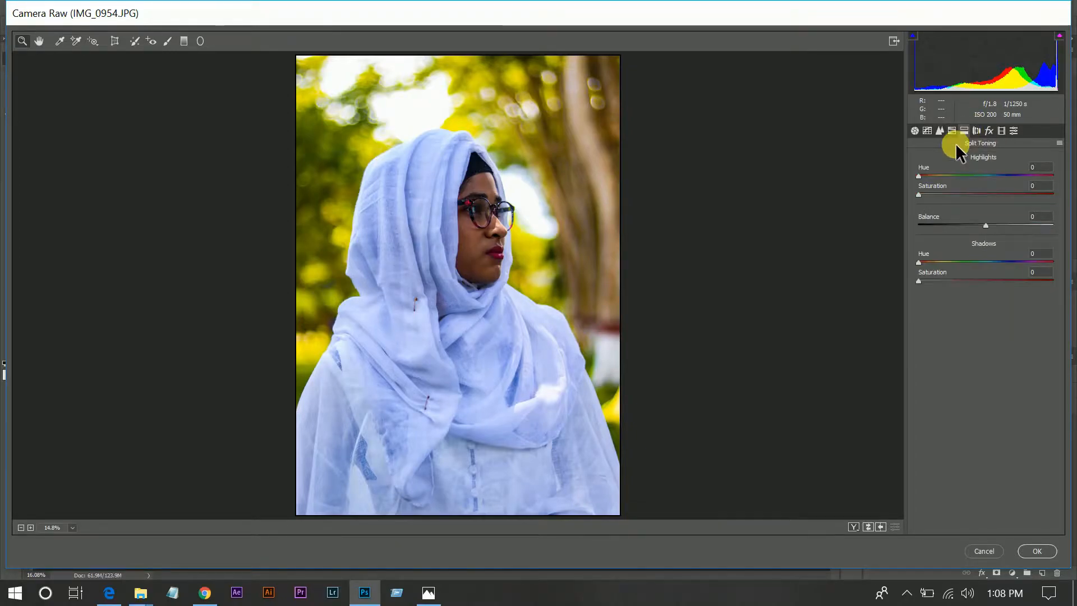
{"action": "left_click", "coordinate": [991, 132]}
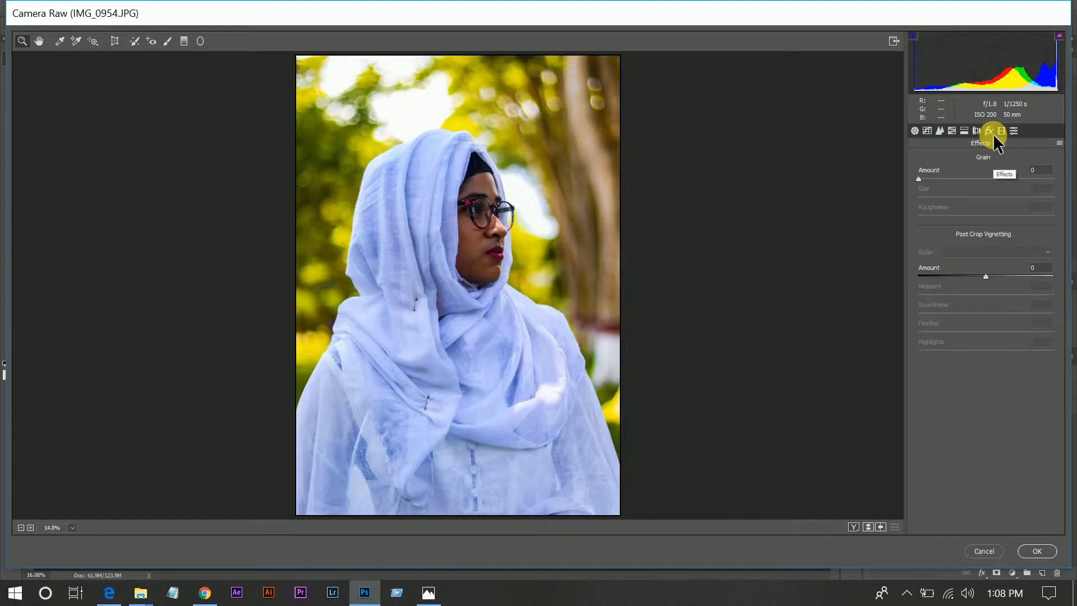
{"action": "left_click_drag", "start_coordinate": [1006, 277], "coordinate": [979, 274]}
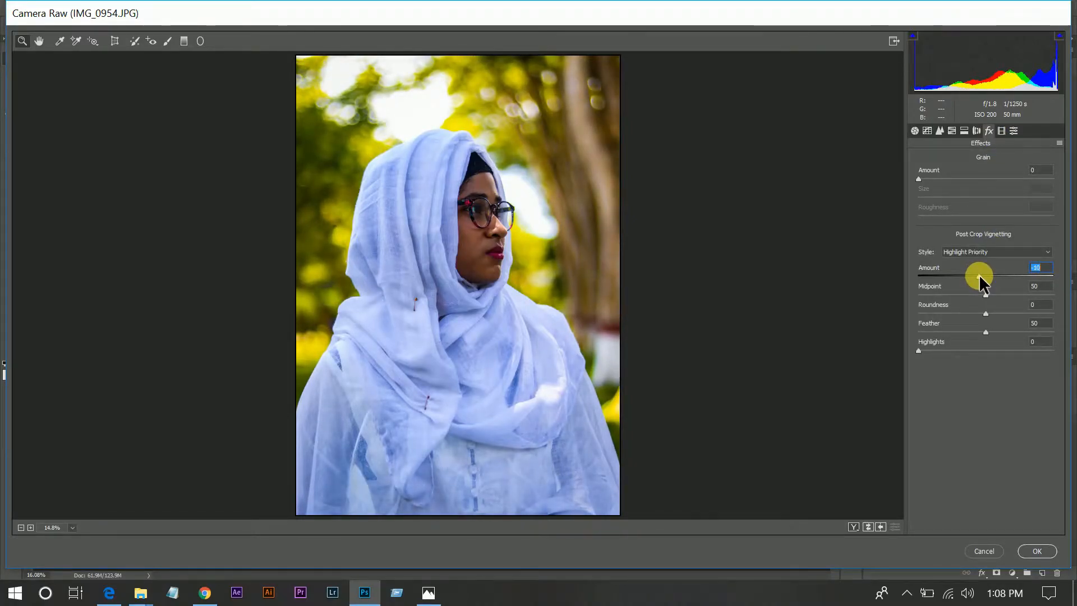
- In the Calibration settings, set the Blue Primary saturation to +38
{"action": "left_click", "coordinate": [1002, 130]}
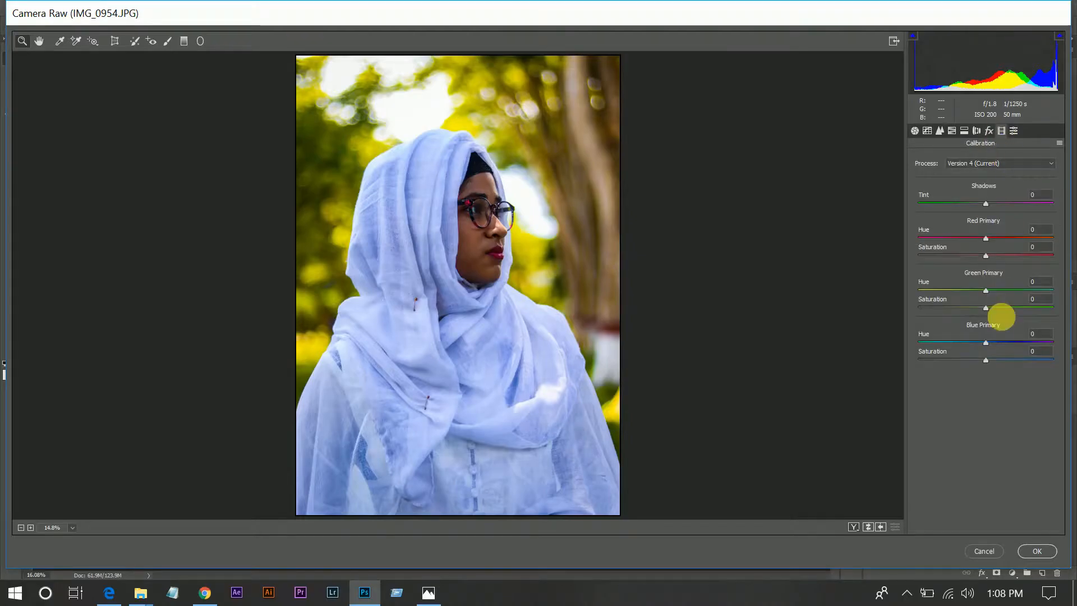
{"action": "left_click", "coordinate": [1018, 358]}
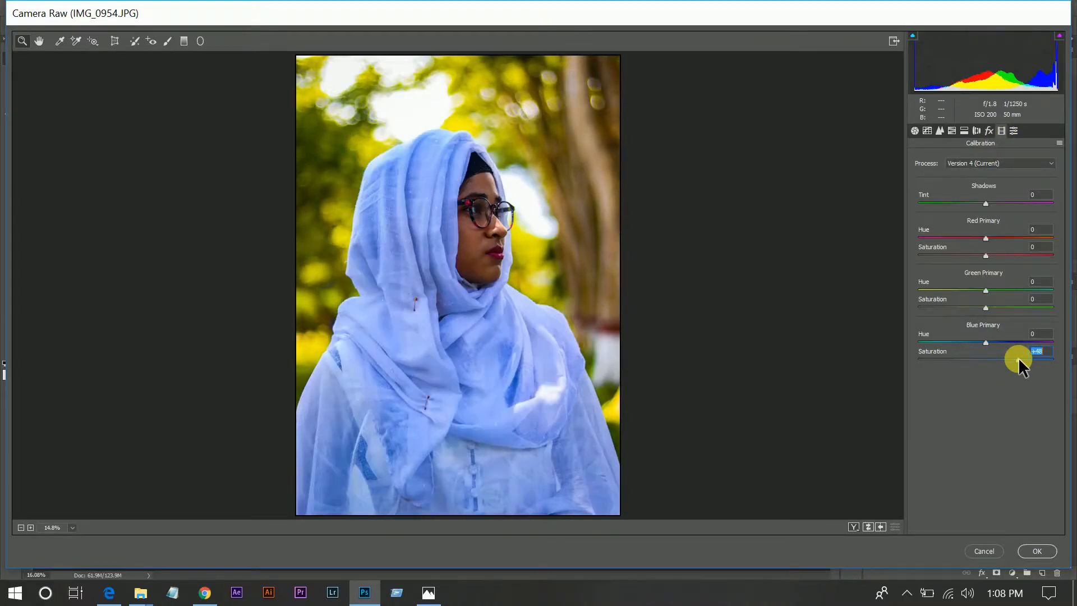
{"action": "left_click", "coordinate": [1018, 358]}
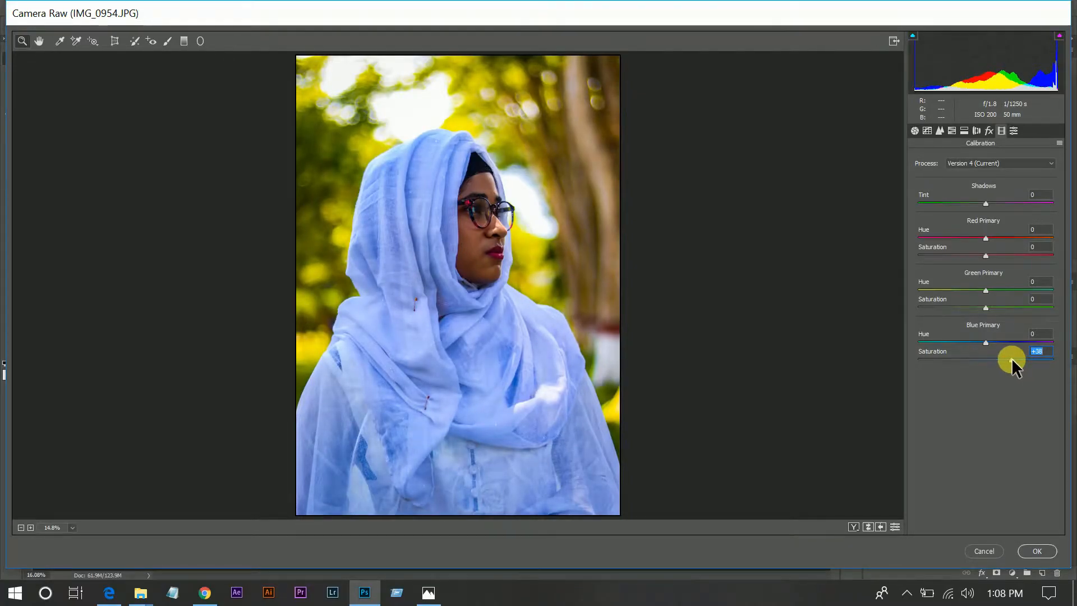
- Apply the Camera Raw edits and compare before and after by hiding and showing the Background copy layer
{"action": "left_click", "coordinate": [915, 131]}
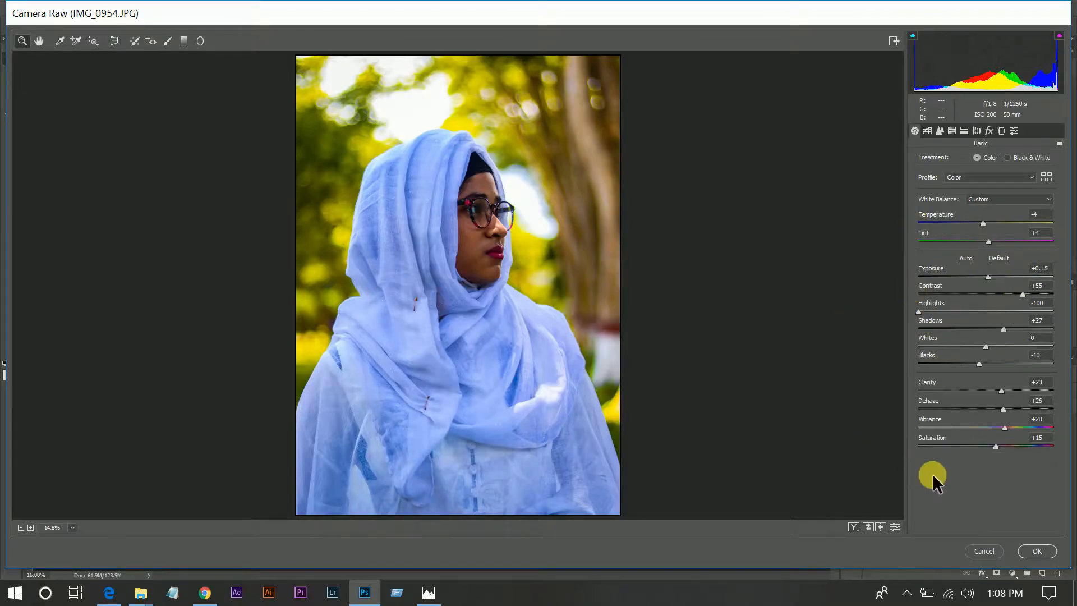
{"action": "left_click", "coordinate": [1036, 552]}
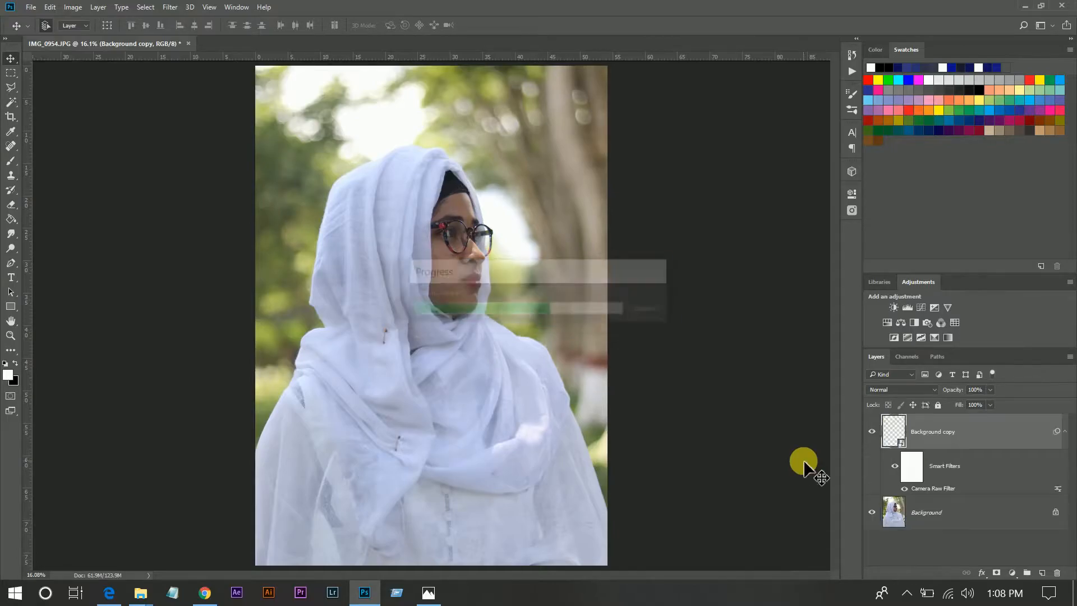
{"action": "left_click", "coordinate": [872, 431]}
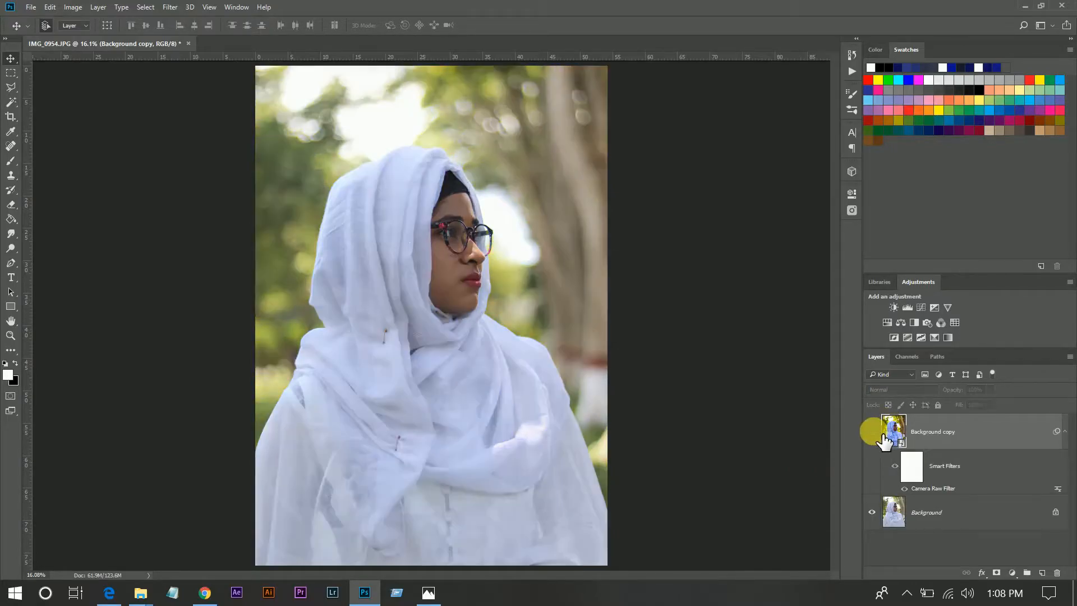
{"action": "left_click", "coordinate": [872, 431]}
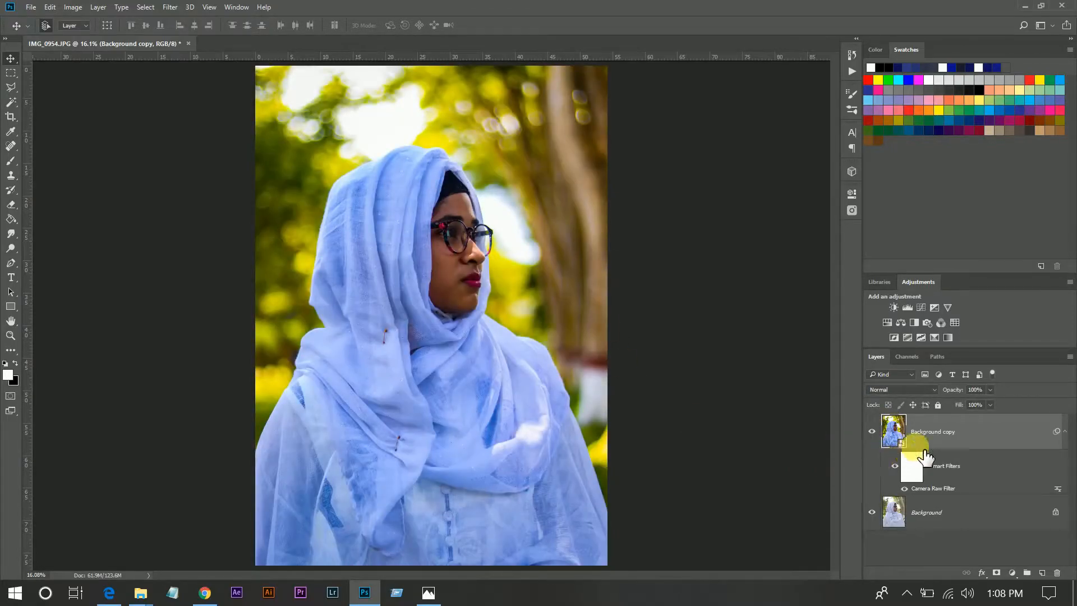
- Add a layer mask to the Background copy layer and invert it to black
{"action": "left_click", "coordinate": [997, 573]}
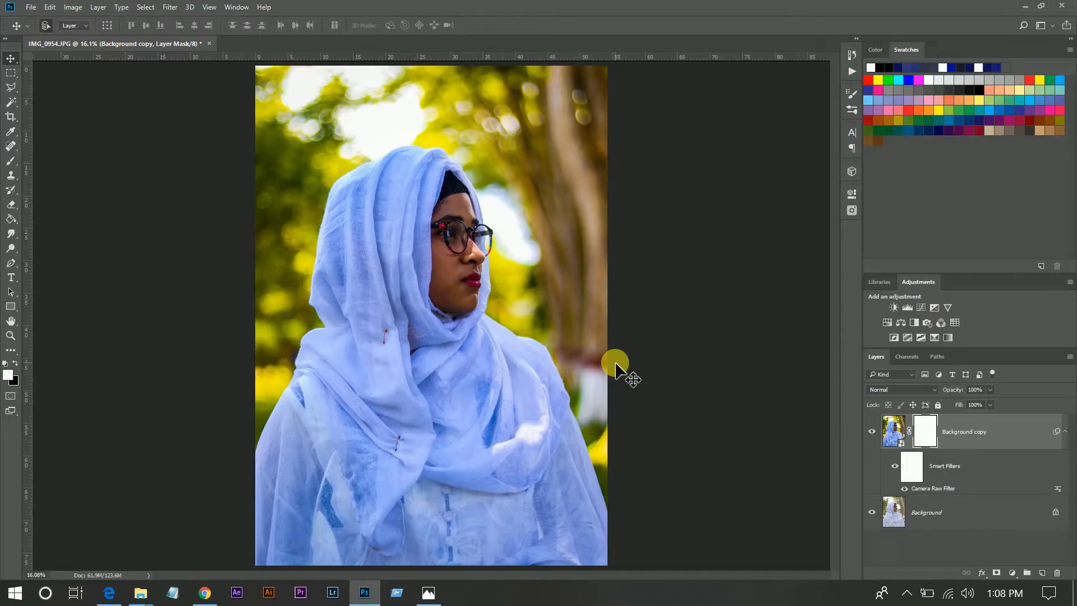
{"action": "key", "text": "ctrl+i"}
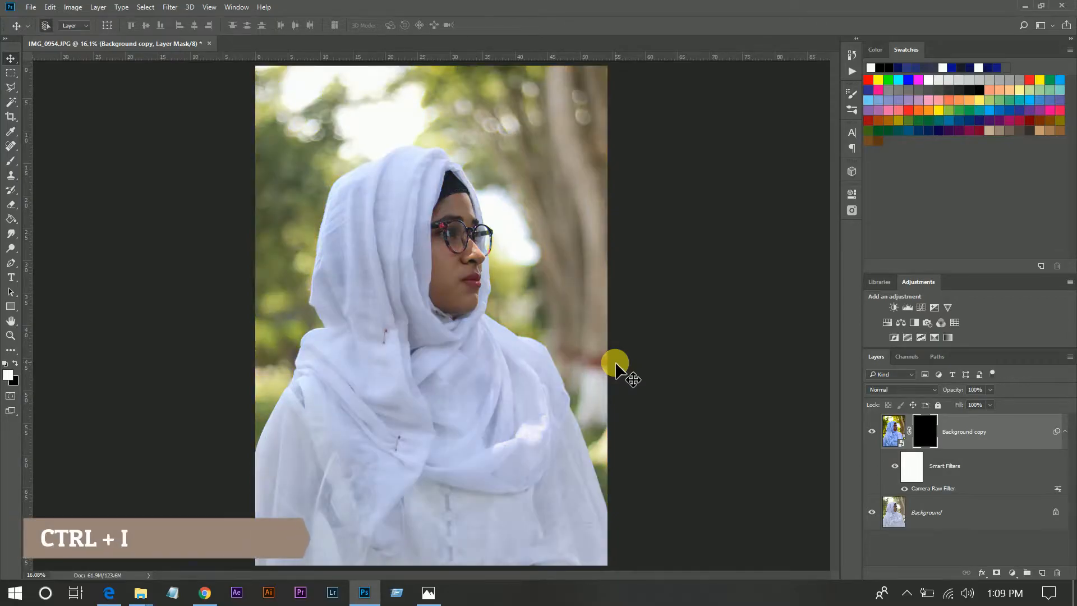
- Set up a white Soft Round brush at 1800 px with 0% hardness and begin painting the mask over the background beside the headscarf
{"action": "left_click", "coordinate": [10, 161]}
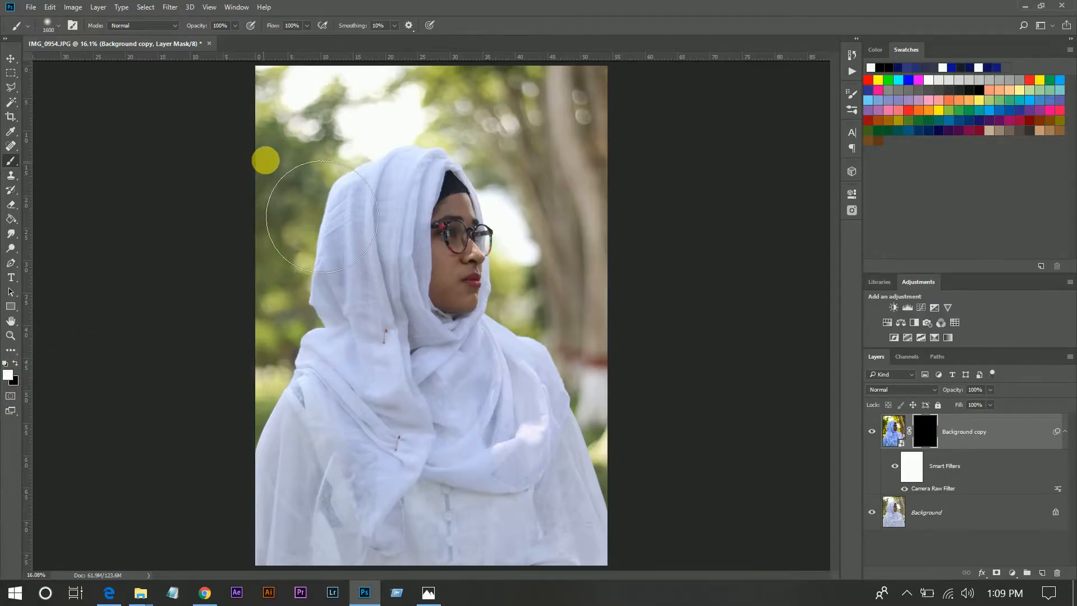
{"action": "left_click", "coordinate": [264, 161]}
{"action": "key", "text": "bracketright"}
{"action": "key", "text": "bracketright"}
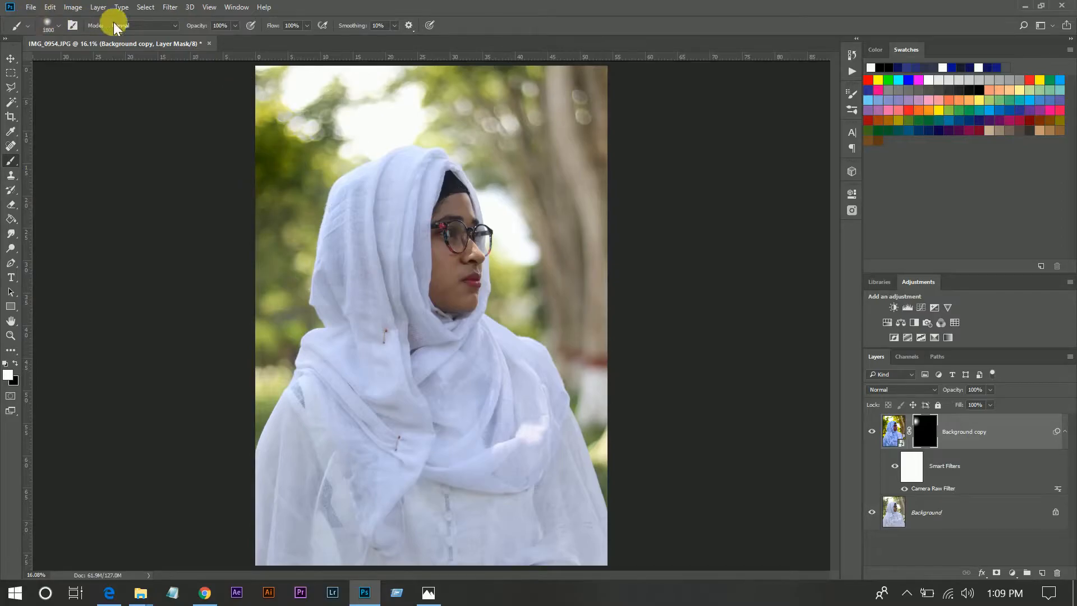
{"action": "left_click", "coordinate": [56, 25]}
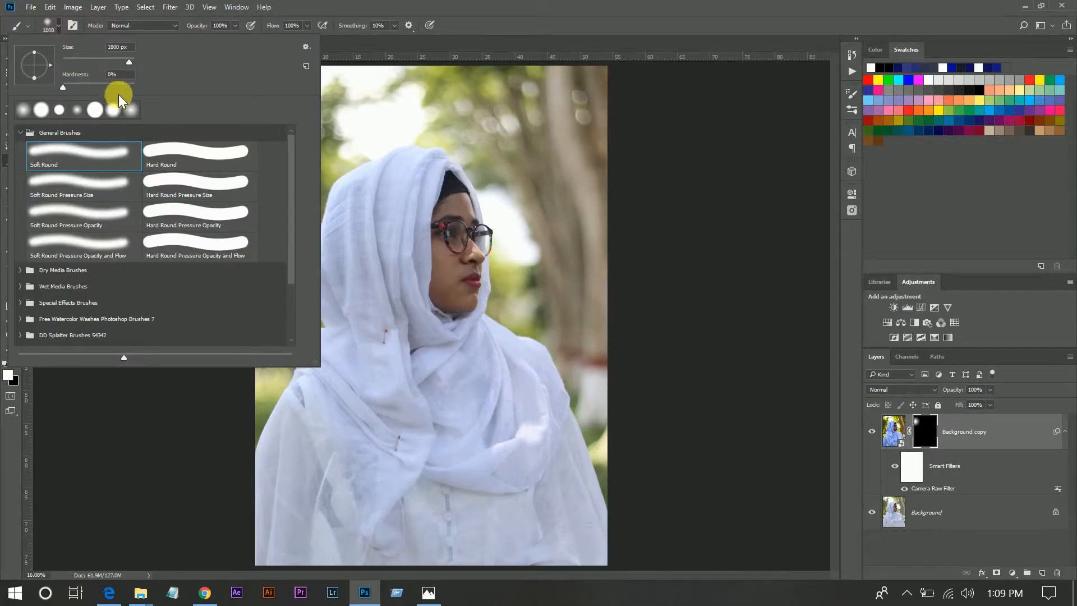
{"action": "left_click", "coordinate": [537, 18]}
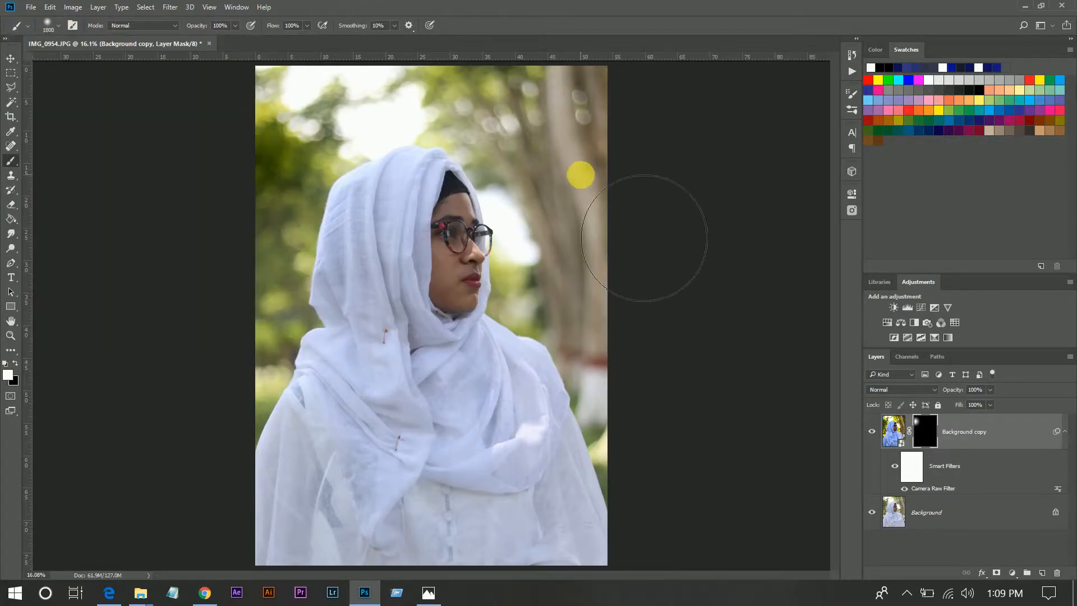
{"action": "left_click", "coordinate": [8, 375]}
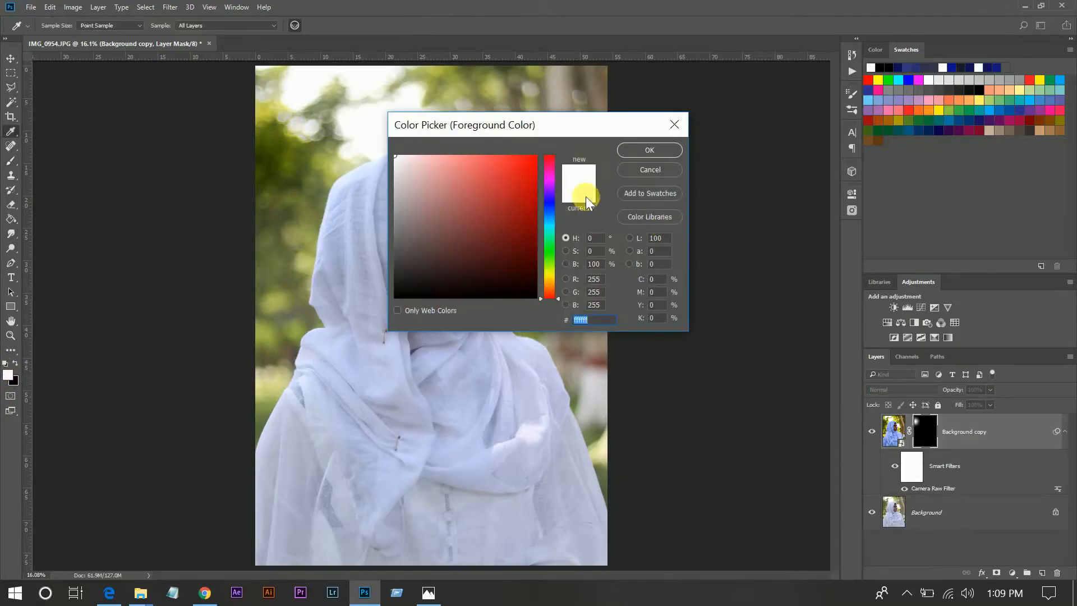
{"action": "left_click", "coordinate": [639, 150]}
- Paint white on the Background copy mask around the subject to reveal the yellow grading across the background, using a smaller brush near her edges
{"action": "mouse_move", "coordinate": [605, 263]}
{"action": "left_mouse_down"}
{"action": "mouse_move", "coordinate": [645, 392]}
{"action": "mouse_move", "coordinate": [552, 77]}
{"action": "mouse_move", "coordinate": [578, 67]}
{"action": "left_mouse_up"}
{"action": "mouse_move", "coordinate": [642, 131]}
{"action": "left_mouse_down"}
{"action": "mouse_move", "coordinate": [402, 146]}
{"action": "mouse_move", "coordinate": [377, 164]}
{"action": "mouse_move", "coordinate": [331, 236]}
{"action": "mouse_move", "coordinate": [319, 219]}
{"action": "mouse_move", "coordinate": [303, 407]}
{"action": "mouse_move", "coordinate": [259, 450]}
{"action": "mouse_move", "coordinate": [275, 423]}
{"action": "mouse_move", "coordinate": [271, 453]}
{"action": "mouse_move", "coordinate": [277, 258]}
{"action": "left_mouse_up"}
{"action": "mouse_move", "coordinate": [589, 157]}
{"action": "left_mouse_down"}
{"action": "mouse_move", "coordinate": [589, 212]}
{"action": "mouse_move", "coordinate": [623, 257]}
{"action": "mouse_move", "coordinate": [625, 331]}
{"action": "mouse_move", "coordinate": [638, 335]}
{"action": "mouse_move", "coordinate": [613, 341]}
{"action": "left_mouse_up"}
{"action": "mouse_move", "coordinate": [549, 278]}
{"action": "left_mouse_down"}
{"action": "mouse_move", "coordinate": [526, 275]}
{"action": "mouse_move", "coordinate": [523, 289]}
{"action": "mouse_move", "coordinate": [599, 370]}
{"action": "mouse_move", "coordinate": [649, 493]}
{"action": "mouse_move", "coordinate": [661, 460]}
{"action": "mouse_move", "coordinate": [618, 270]}
{"action": "mouse_move", "coordinate": [502, 112]}
{"action": "mouse_move", "coordinate": [543, 195]}
{"action": "mouse_move", "coordinate": [387, 101]}
{"action": "mouse_move", "coordinate": [262, 238]}
{"action": "mouse_move", "coordinate": [288, 166]}
{"action": "mouse_move", "coordinate": [276, 82]}
{"action": "mouse_move", "coordinate": [284, 112]}
{"action": "mouse_move", "coordinate": [314, 112]}
{"action": "mouse_move", "coordinate": [299, 64]}
{"action": "mouse_move", "coordinate": [279, 240]}
{"action": "mouse_move", "coordinate": [357, 165]}
{"action": "mouse_move", "coordinate": [309, 262]}
{"action": "left_mouse_up"}
{"action": "key", "text": "["}
{"action": "key", "text": "["}
{"action": "key", "text": "["}
{"action": "key", "text": "["}
{"action": "key", "text": "["}
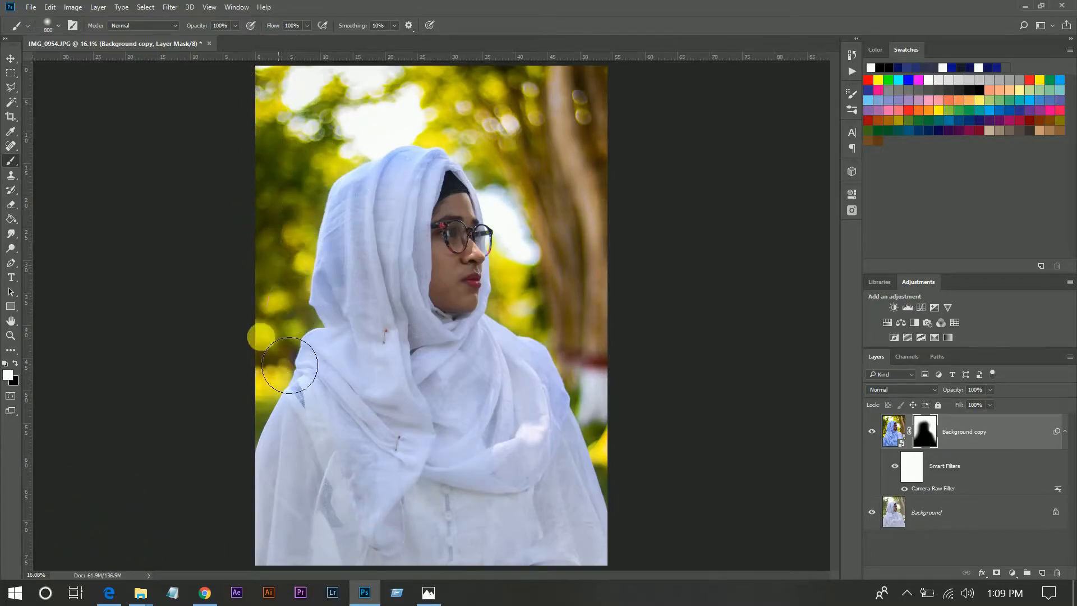
- Compare the masked background effect with the original by repeatedly hiding and showing the Background copy layer
{"action": "left_click", "coordinate": [872, 432]}
{"action": "left_click", "coordinate": [872, 432]}
{"action": "left_click", "coordinate": [872, 432]}
{"action": "left_click", "coordinate": [872, 432]}
{"action": "left_click", "coordinate": [872, 431]}
{"action": "left_click", "coordinate": [872, 431]}
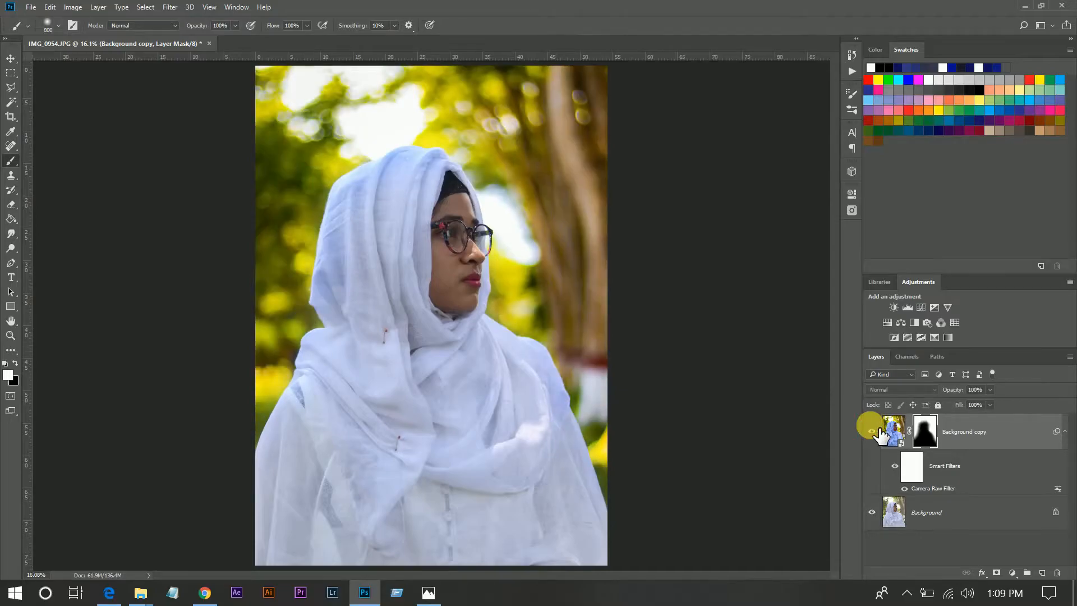
- Paint black on the mask with a 500 px brush to remove the effect from the headscarf, and compare before and after
{"action": "left_click", "coordinate": [15, 364]}
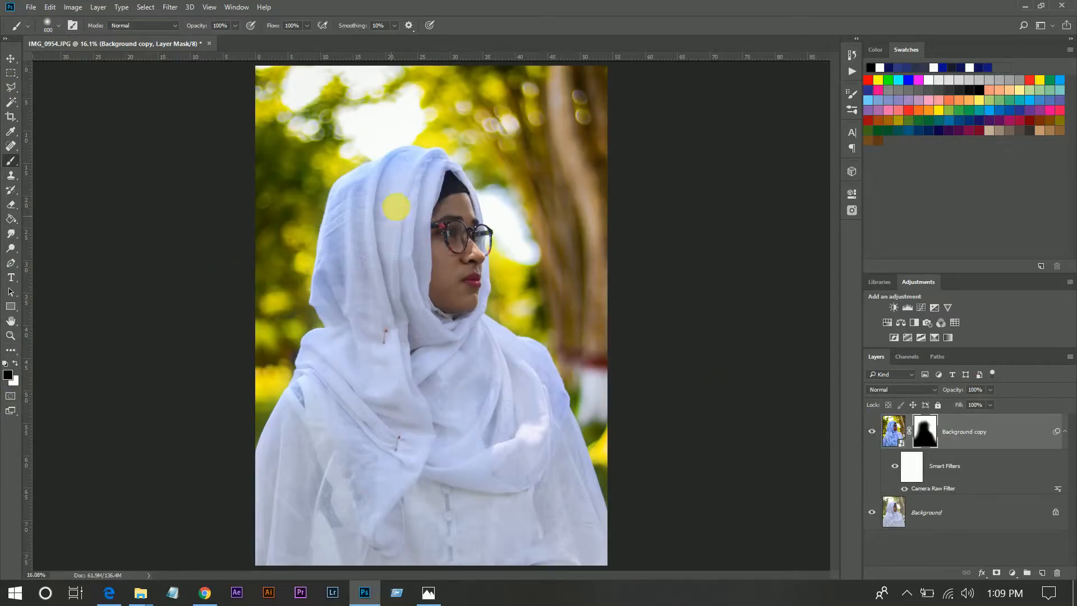
{"action": "key", "text": "bracketleft"}
{"action": "mouse_move", "coordinate": [343, 234]}
{"action": "left_mouse_down"}
{"action": "mouse_move", "coordinate": [335, 291]}
{"action": "mouse_move", "coordinate": [336, 279]}
{"action": "left_mouse_up"}
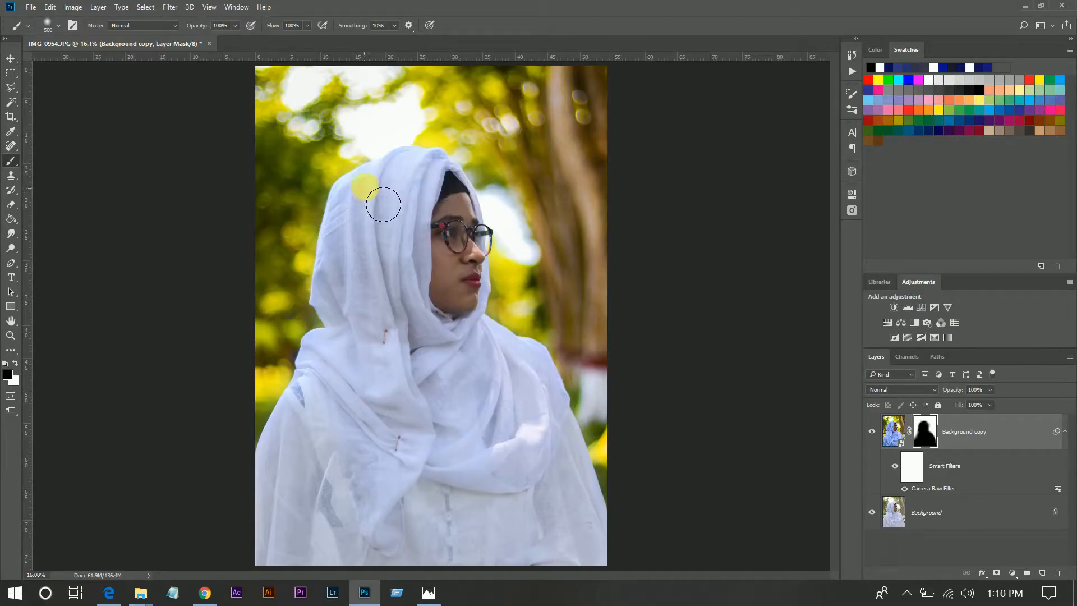
{"action": "left_click", "coordinate": [872, 431]}
{"action": "left_click", "coordinate": [872, 431]}
- Stamp all visible layers into a new layer above Background copy and convert it to a smart object
{"action": "left_click", "coordinate": [1003, 446]}
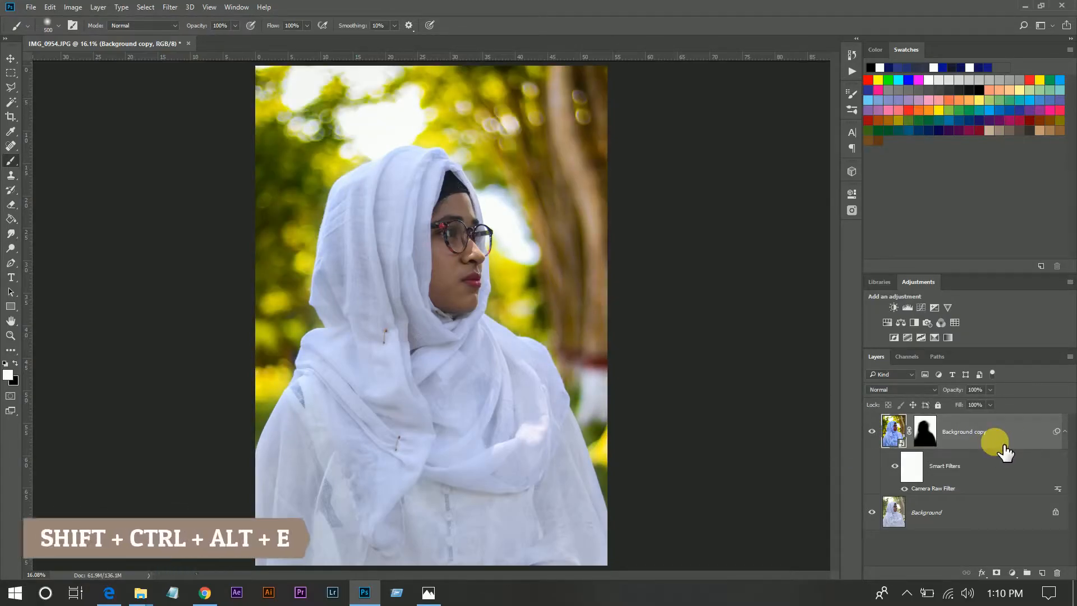
{"action": "key", "text": "shift+ctrl+alt+e"}
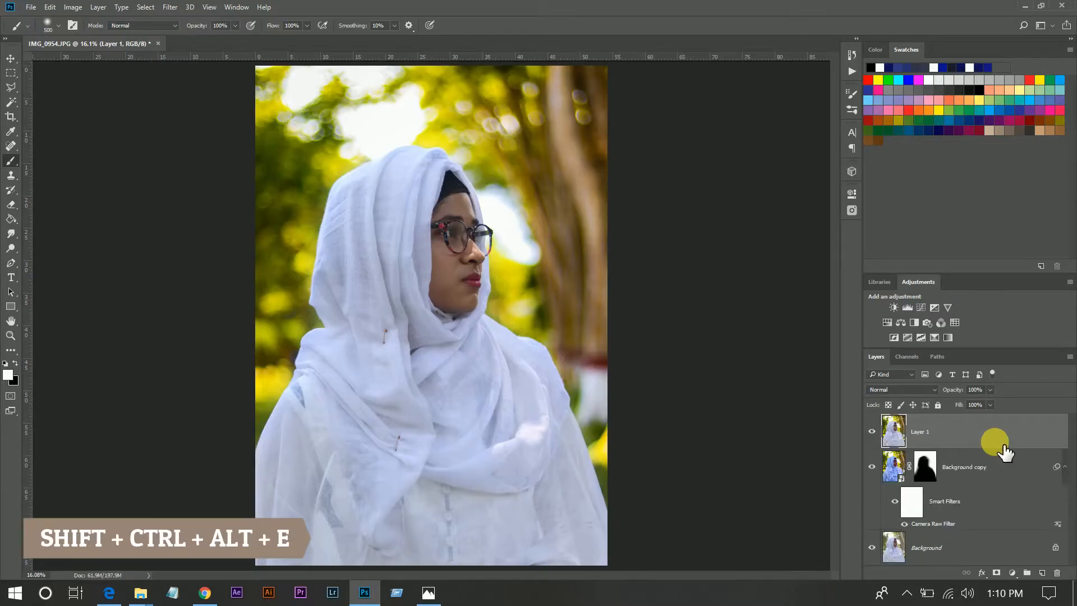
{"action": "right_click", "coordinate": [969, 434]}
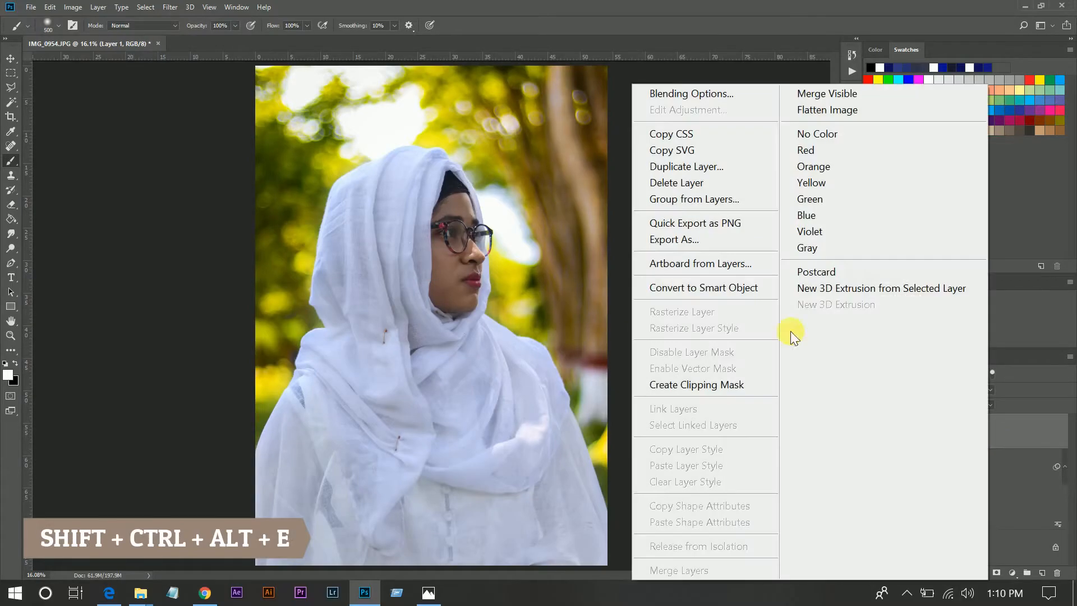
{"action": "left_click", "coordinate": [738, 287]}
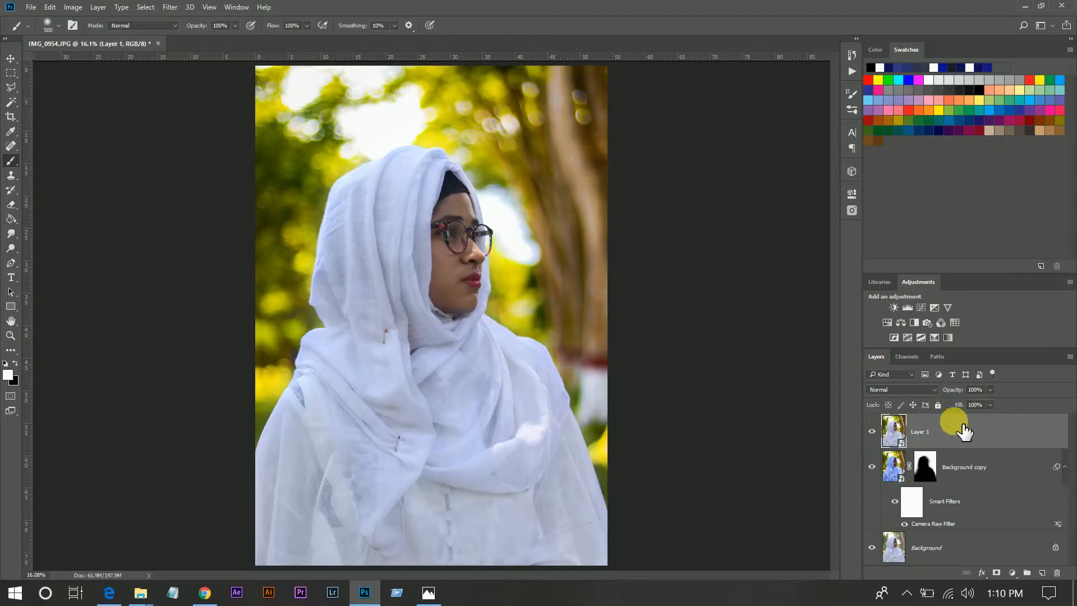
- Start the Camera Raw Filter on Layer 1 and set Highlights to -21 and Shadows to +25
{"action": "left_click", "coordinate": [170, 7]}
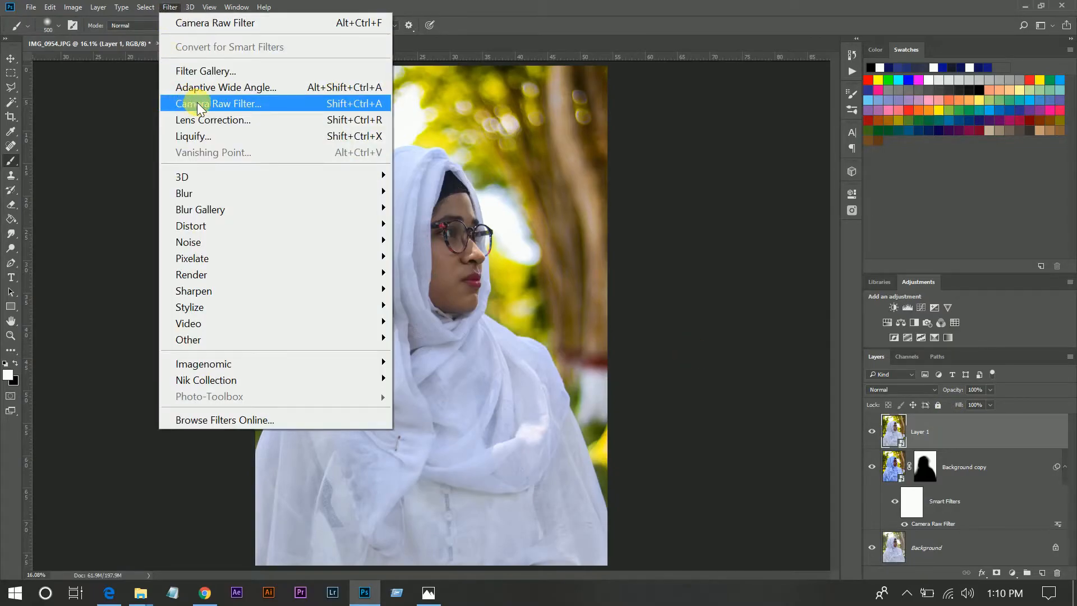
{"action": "left_click", "coordinate": [200, 105]}
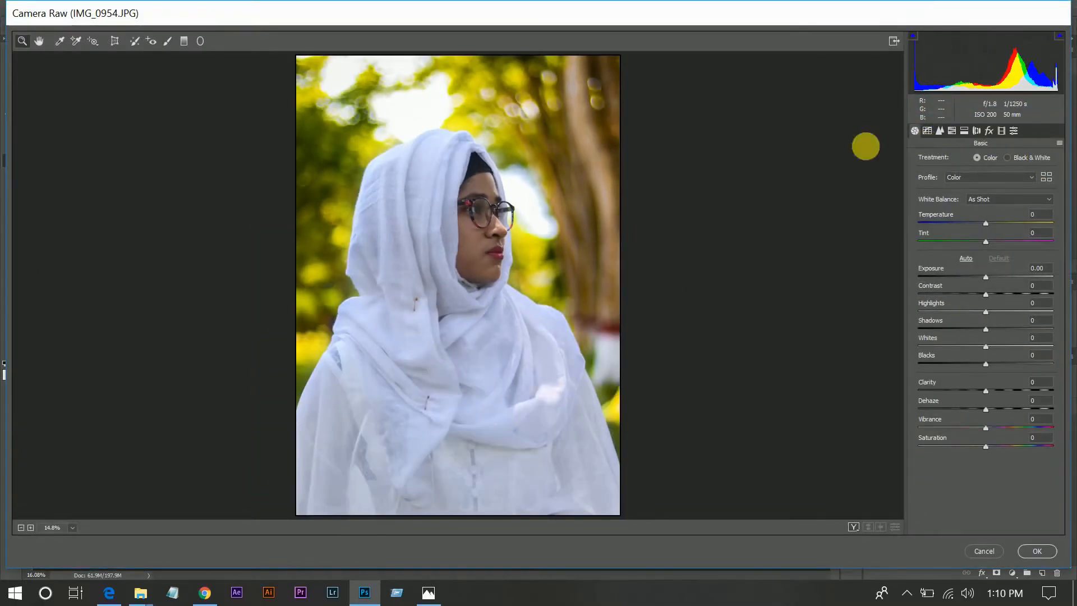
{"action": "left_click", "coordinate": [947, 311]}
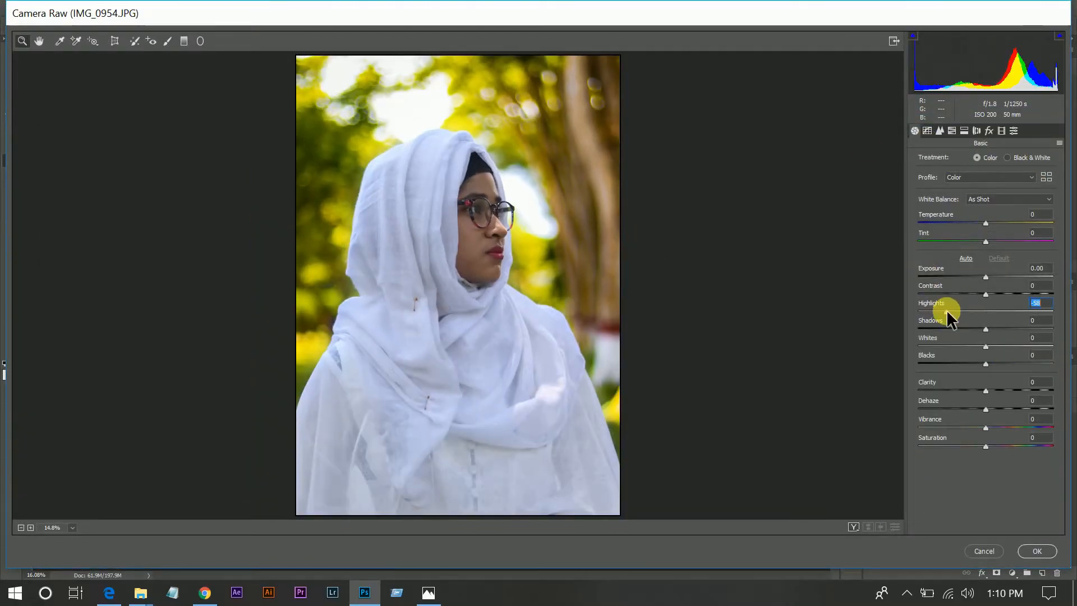
{"action": "left_click_drag", "start_coordinate": [947, 311], "coordinate": [1002, 328]}
{"action": "left_click", "coordinate": [1006, 328]}
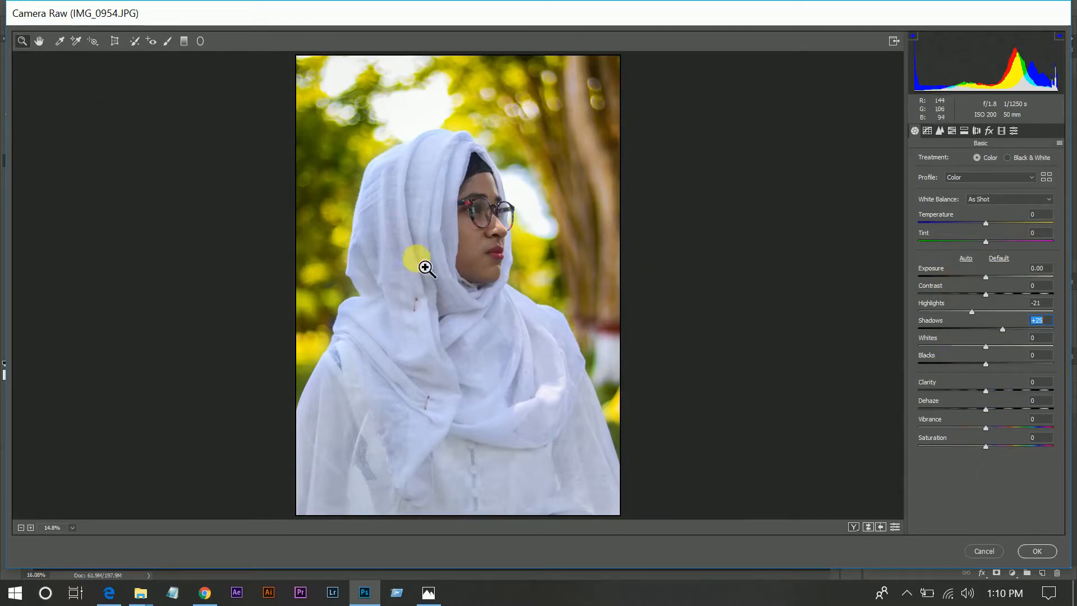
- Brighten the woman's face with the Adjustment Brush at Shadows +32, raising its Exposure to +0.90
{"action": "left_click", "coordinate": [39, 41]}
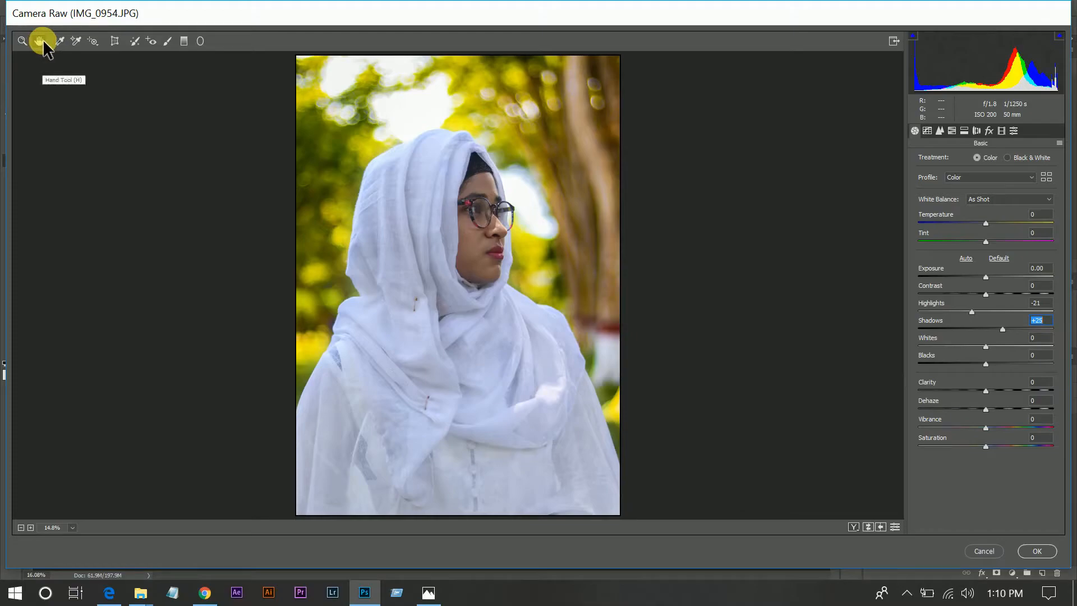
{"action": "left_click", "coordinate": [167, 41]}
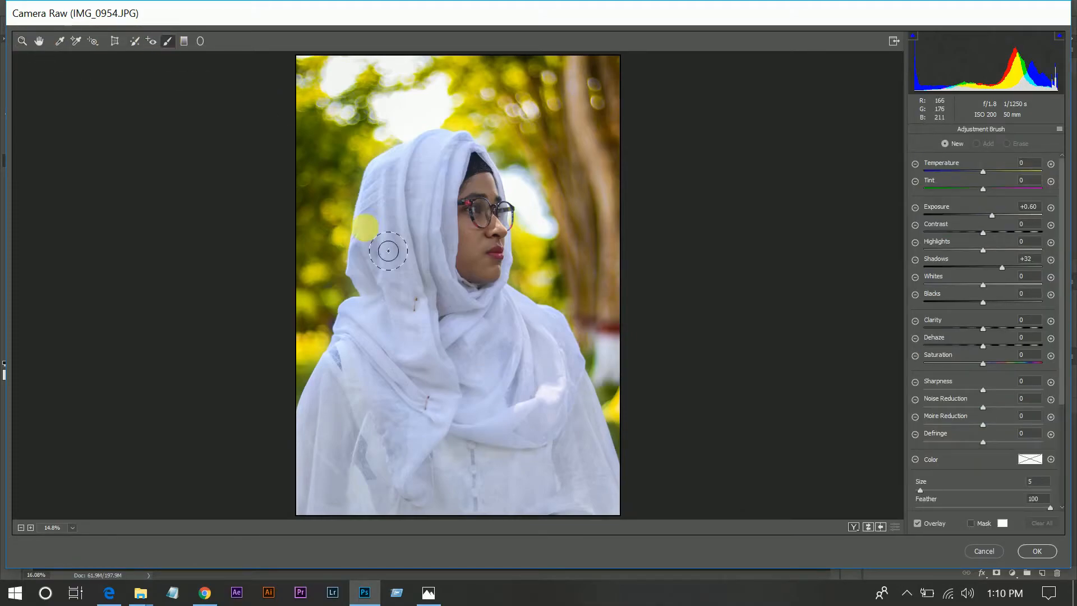
{"action": "left_click", "coordinate": [1040, 207]}
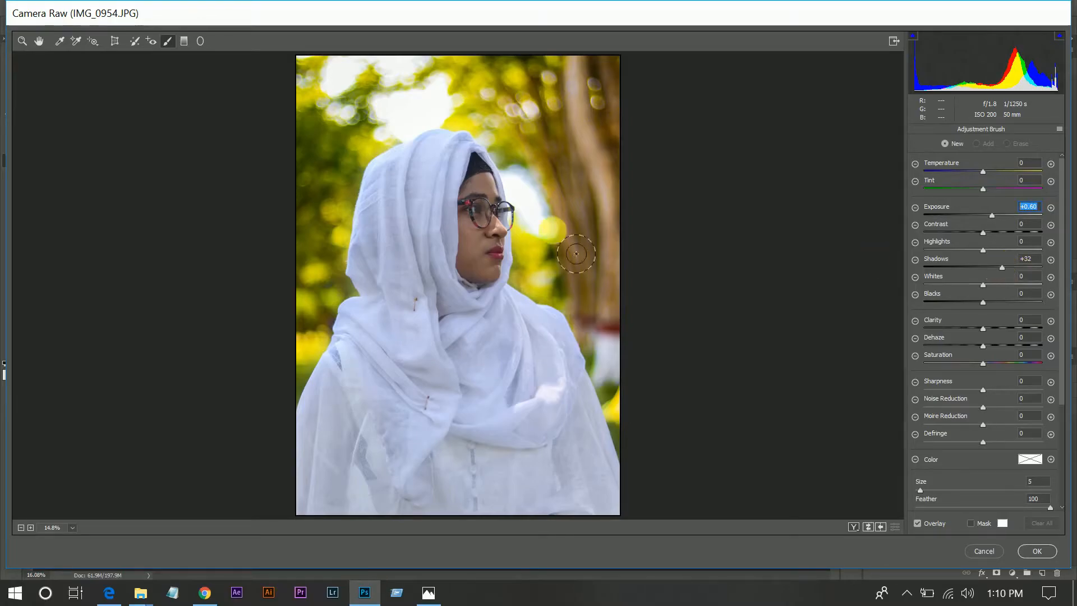
{"action": "mouse_move", "coordinate": [474, 187]}
{"action": "left_mouse_down"}
{"action": "mouse_move", "coordinate": [478, 176]}
{"action": "mouse_move", "coordinate": [494, 226]}
{"action": "mouse_move", "coordinate": [487, 266]}
{"action": "mouse_move", "coordinate": [469, 263]}
{"action": "mouse_move", "coordinate": [479, 184]}
{"action": "mouse_move", "coordinate": [495, 262]}
{"action": "mouse_move", "coordinate": [496, 252]}
{"action": "mouse_move", "coordinate": [486, 280]}
{"action": "mouse_move", "coordinate": [471, 272]}
{"action": "left_mouse_up"}
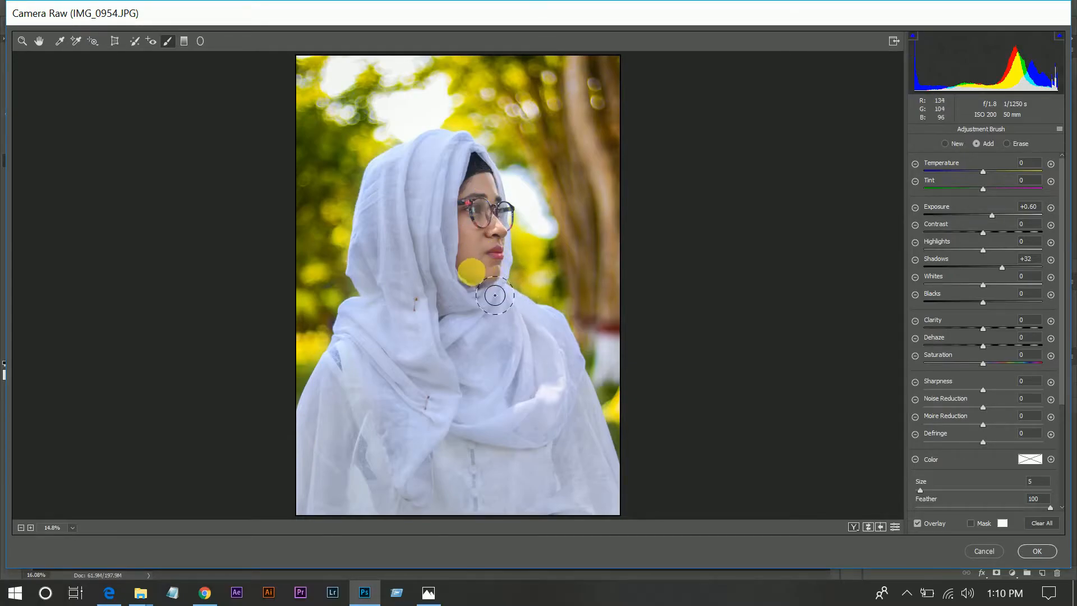
{"action": "left_click", "coordinate": [496, 180]}
{"action": "left_click", "coordinate": [498, 181]}
{"action": "mouse_move", "coordinate": [494, 246]}
{"action": "left_mouse_down"}
{"action": "mouse_move", "coordinate": [500, 235]}
{"action": "mouse_move", "coordinate": [519, 312]}
{"action": "mouse_move", "coordinate": [512, 253]}
{"action": "mouse_move", "coordinate": [492, 278]}
{"action": "mouse_move", "coordinate": [470, 268]}
{"action": "mouse_move", "coordinate": [832, 265]}
{"action": "left_mouse_up"}
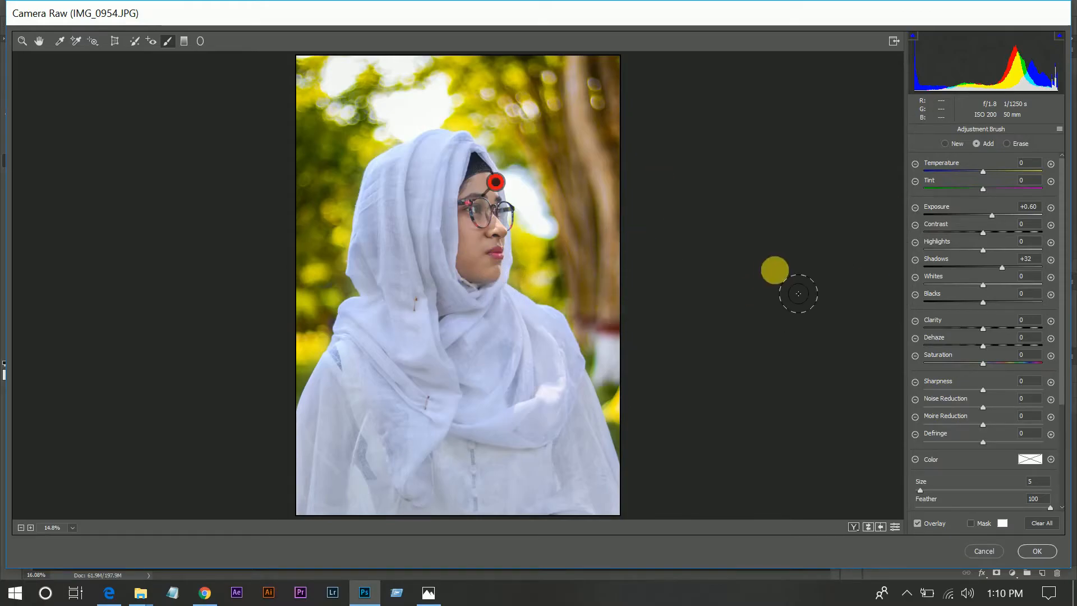
{"action": "left_click_drag", "start_coordinate": [991, 216], "coordinate": [997, 214]}
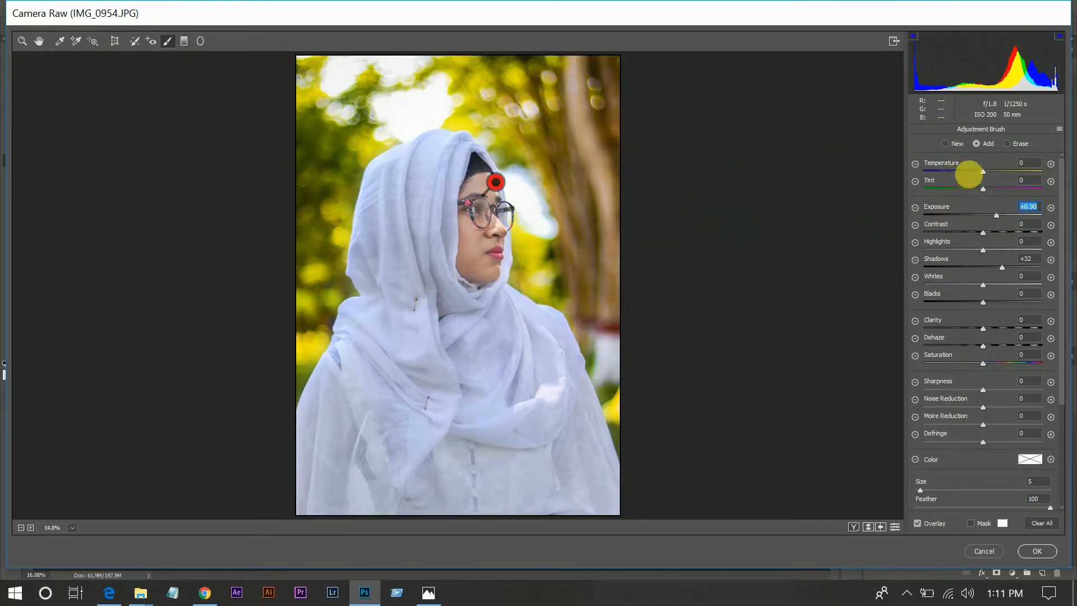
- In the Detail settings, set the sharpening Amount to 93 and Masking to 100
{"action": "left_click", "coordinate": [39, 41]}
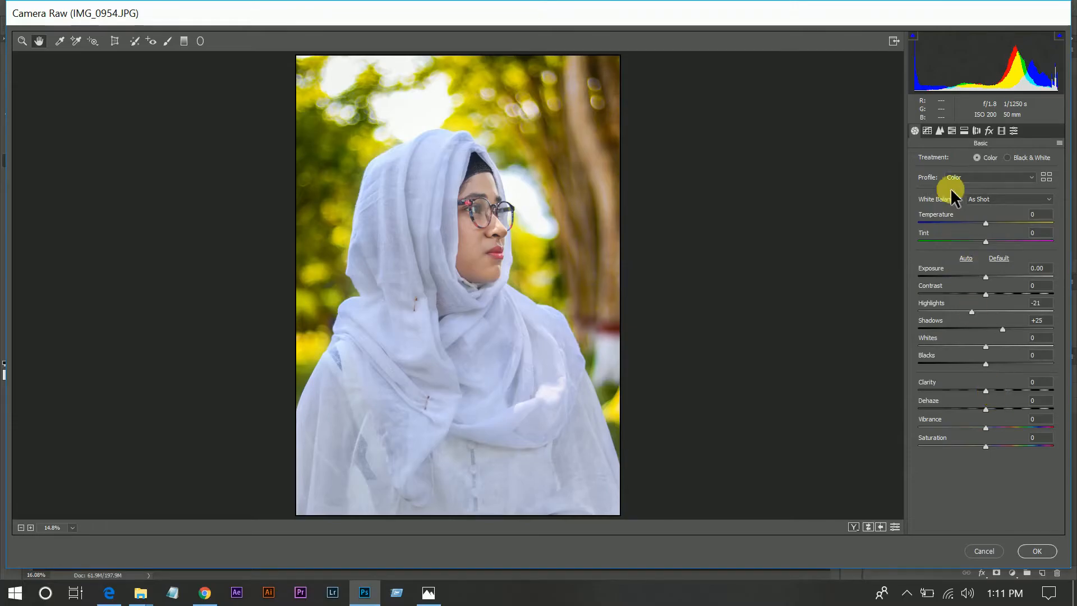
{"action": "left_click", "coordinate": [940, 131]}
{"action": "left_click_drag", "start_coordinate": [940, 176], "coordinate": [1002, 179]}
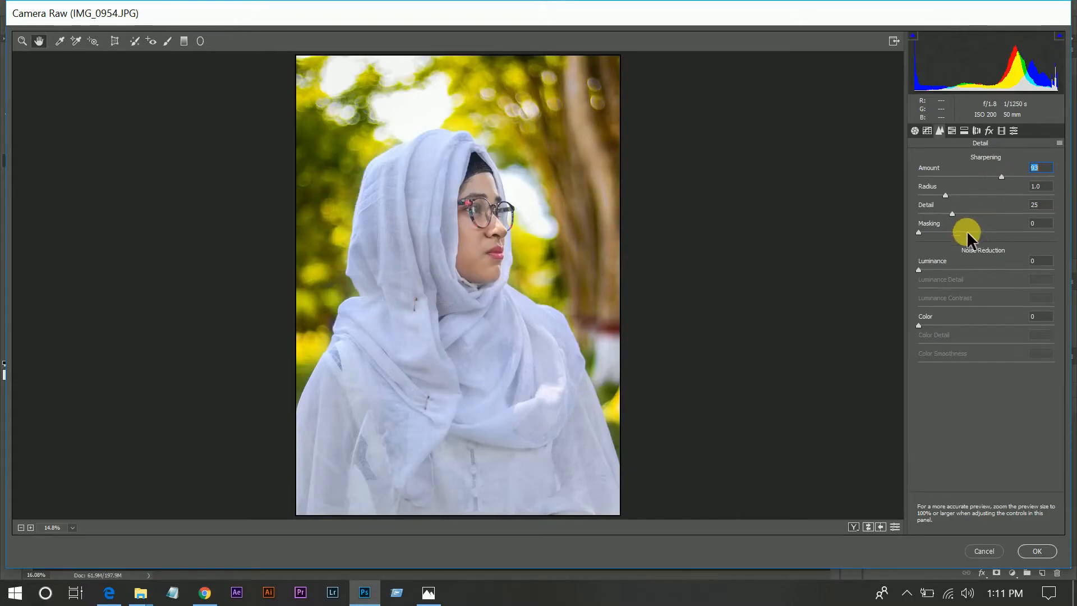
{"action": "left_click_drag", "start_coordinate": [975, 231], "coordinate": [1065, 236]}
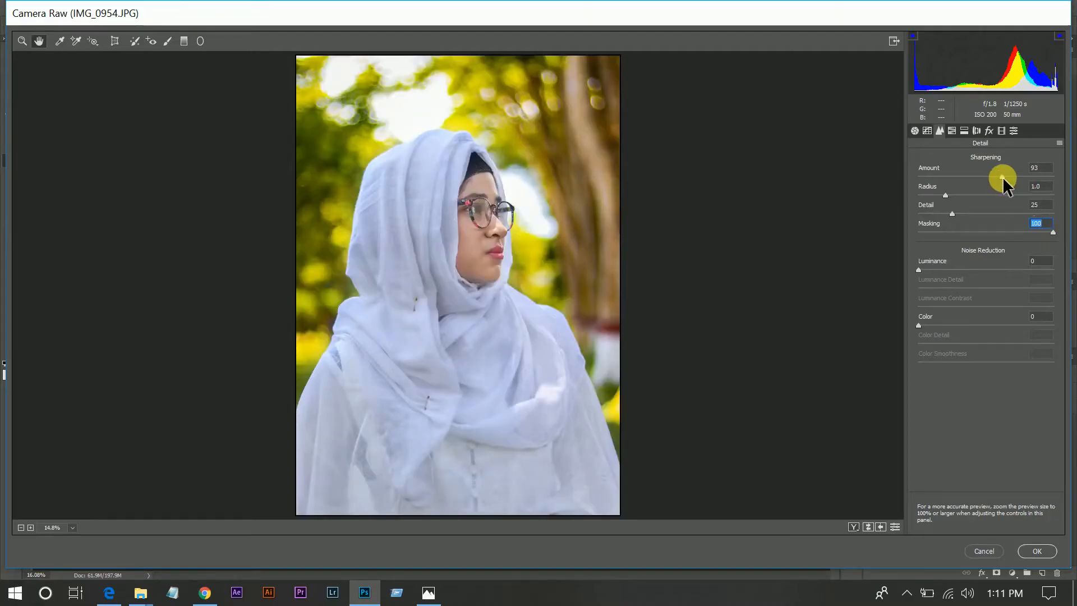
- Set noise reduction Luminance to 29 and Color to 15, inspecting the face up close
{"action": "left_click", "coordinate": [958, 270]}
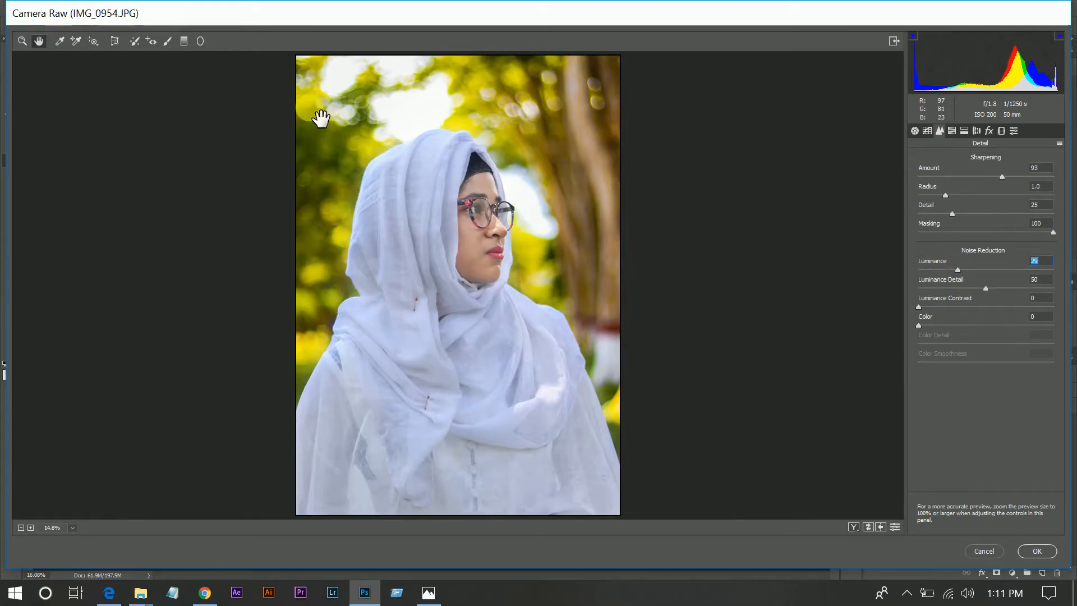
{"action": "left_click", "coordinate": [462, 144]}
{"action": "left_click", "coordinate": [934, 375]}
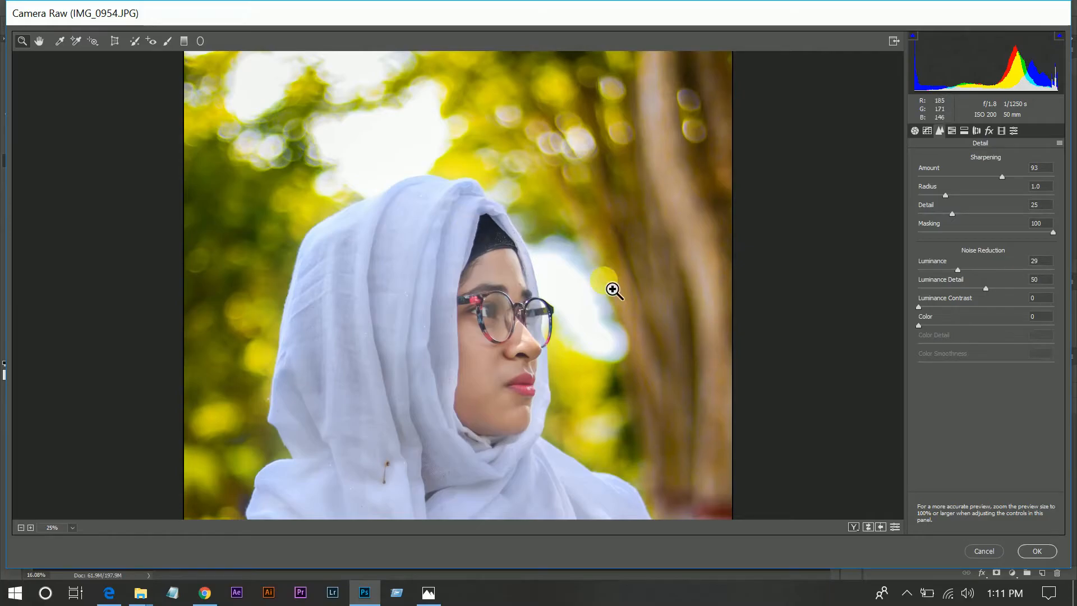
{"action": "scroll", "coordinate": [613, 289], "scroll_direction": "down", "scroll_amount": 4}
{"action": "scroll", "coordinate": [613, 290], "scroll_direction": "up", "scroll_amount": 4}
{"action": "key", "text": "ctrl+0"}
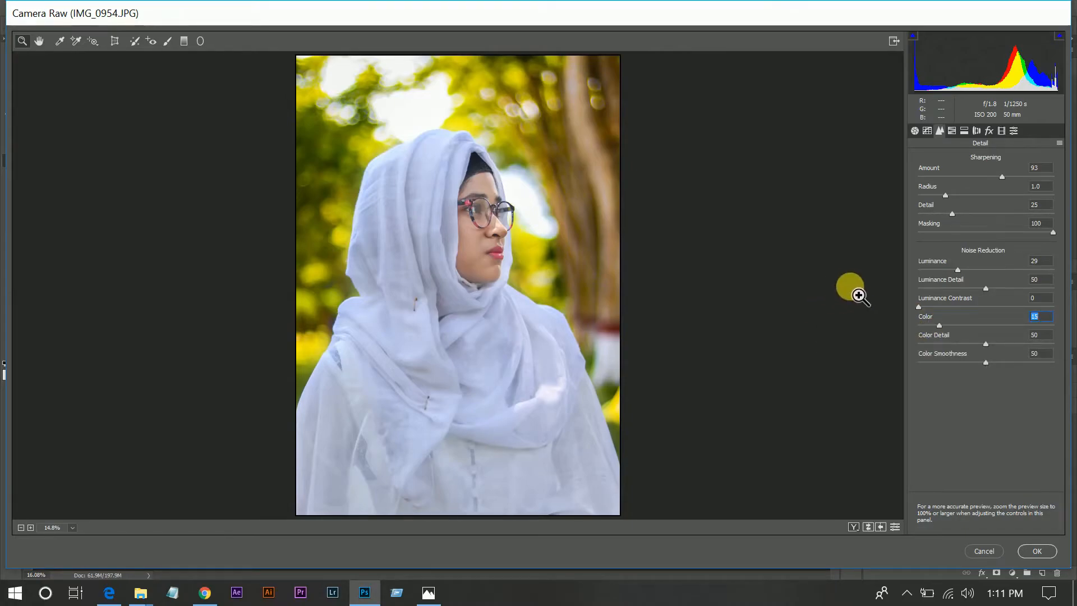
- In the HSL adjustments, raise the Greens saturation to +18
{"action": "left_click", "coordinate": [952, 131]}
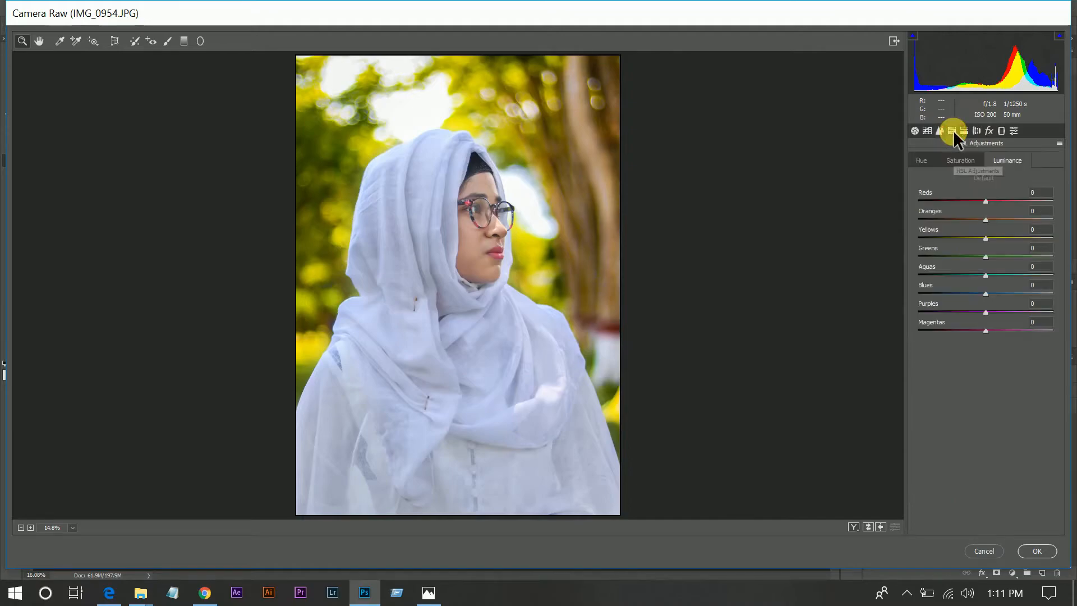
{"action": "left_click", "coordinate": [921, 159]}
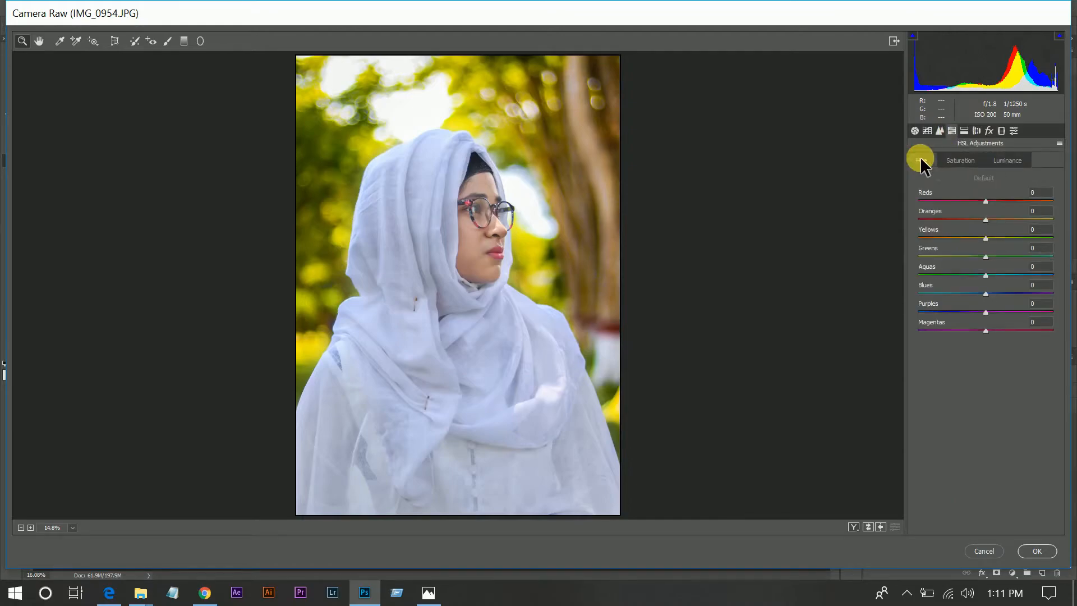
{"action": "left_click", "coordinate": [965, 160]}
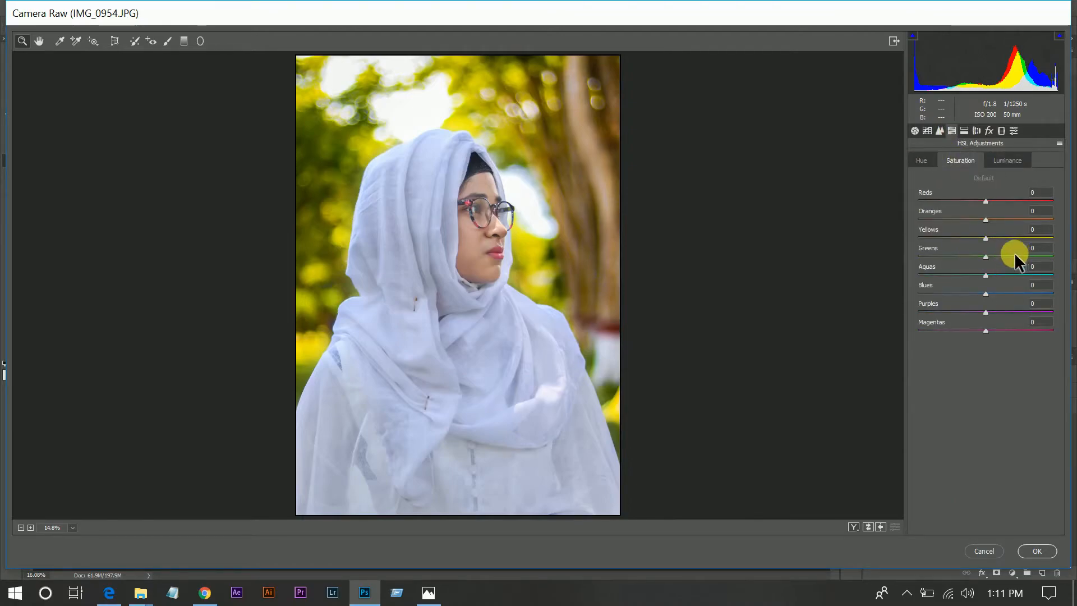
{"action": "left_click", "coordinate": [1006, 257]}
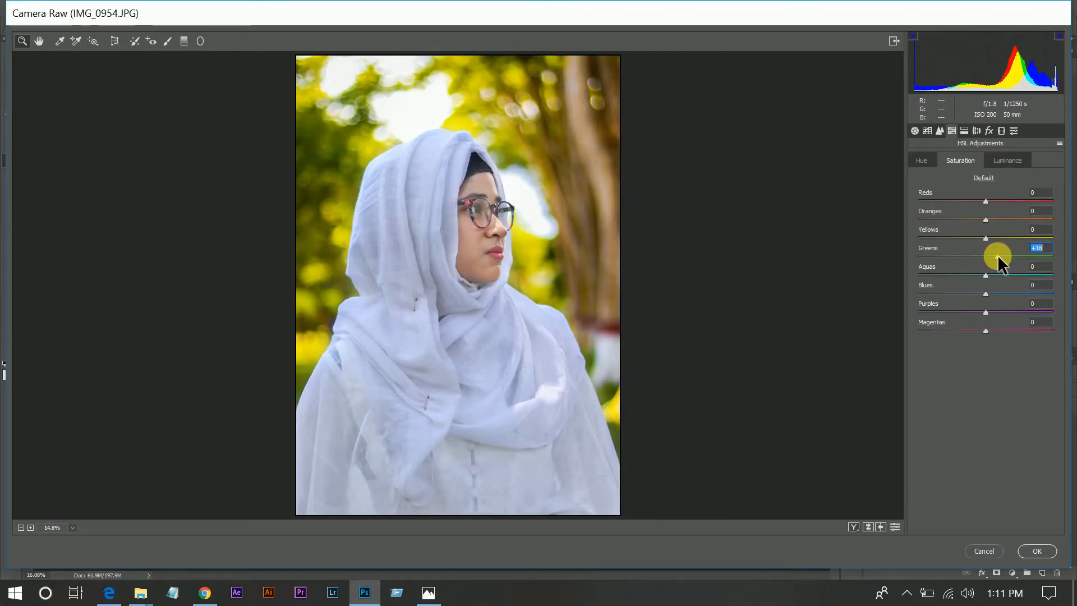
- Raise the Oranges luminance to +37 in the HSL adjustments
{"action": "left_click", "coordinate": [1003, 159]}
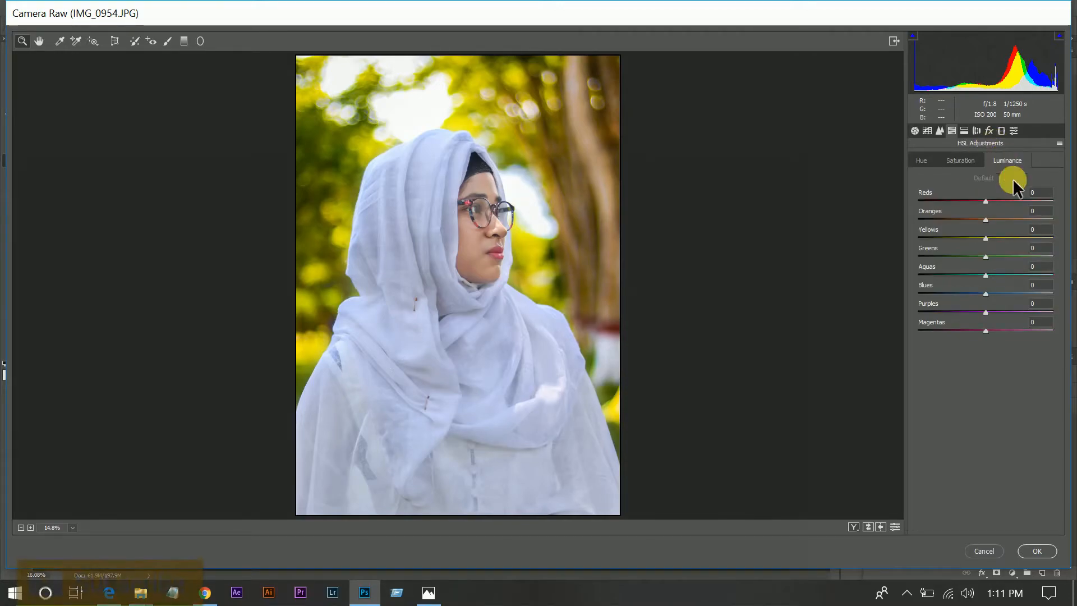
{"action": "left_click", "coordinate": [1006, 219]}
{"action": "left_click_drag", "start_coordinate": [1009, 219], "coordinate": [1011, 218]}
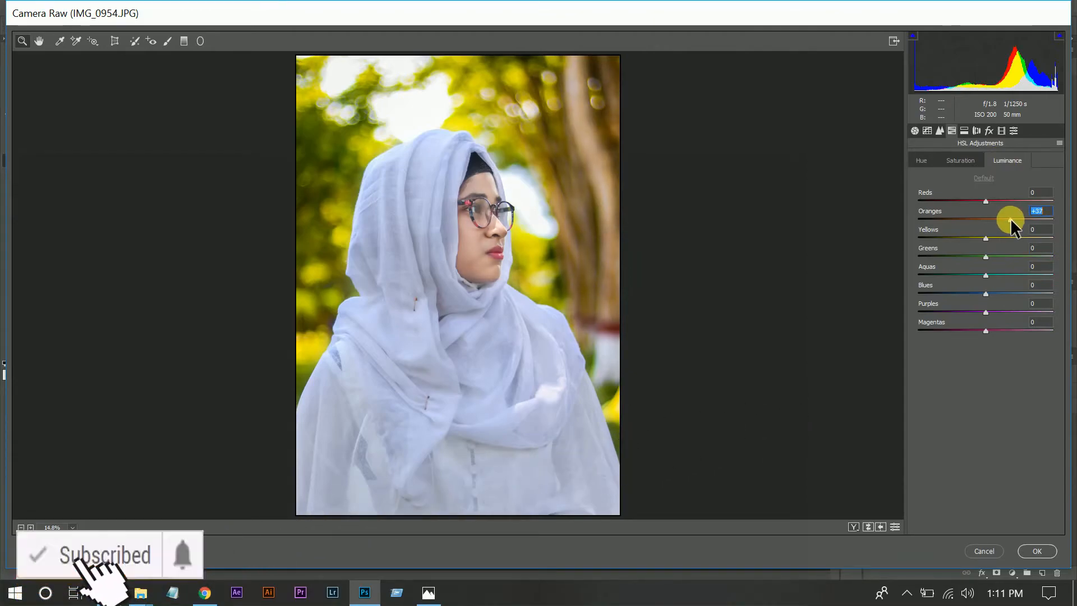
- In the HSL adjustments, slightly lower the Reds luminance and raise the Reds saturation to +13
{"action": "left_click", "coordinate": [975, 198]}
{"action": "mouse_move", "coordinate": [984, 198]}
{"action": "left_mouse_down"}
{"action": "mouse_move", "coordinate": [1013, 199]}
{"action": "mouse_move", "coordinate": [982, 200]}
{"action": "left_mouse_up"}
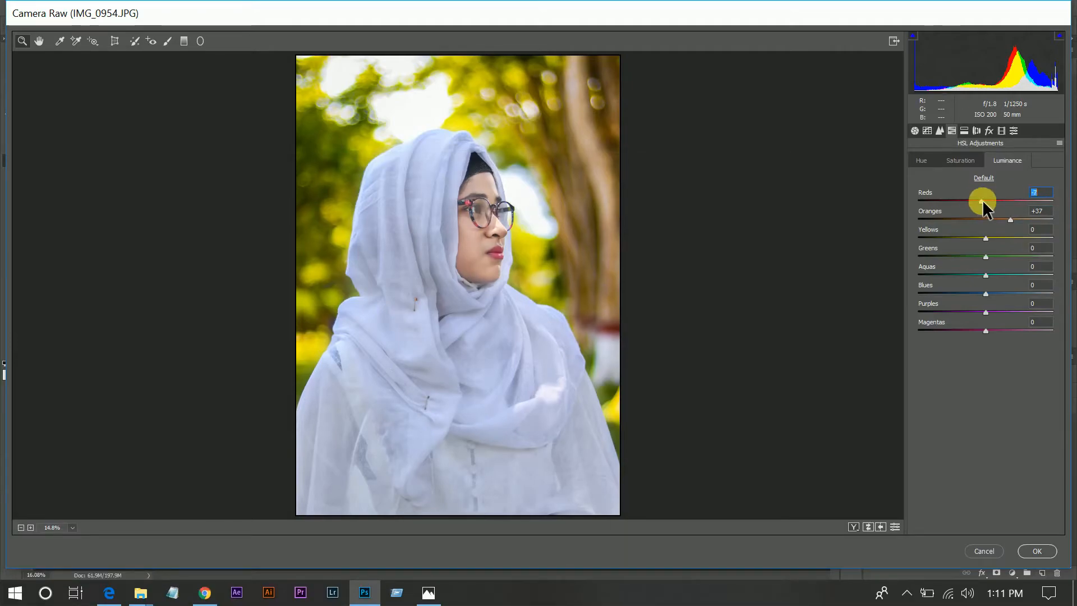
{"action": "left_click", "coordinate": [964, 160]}
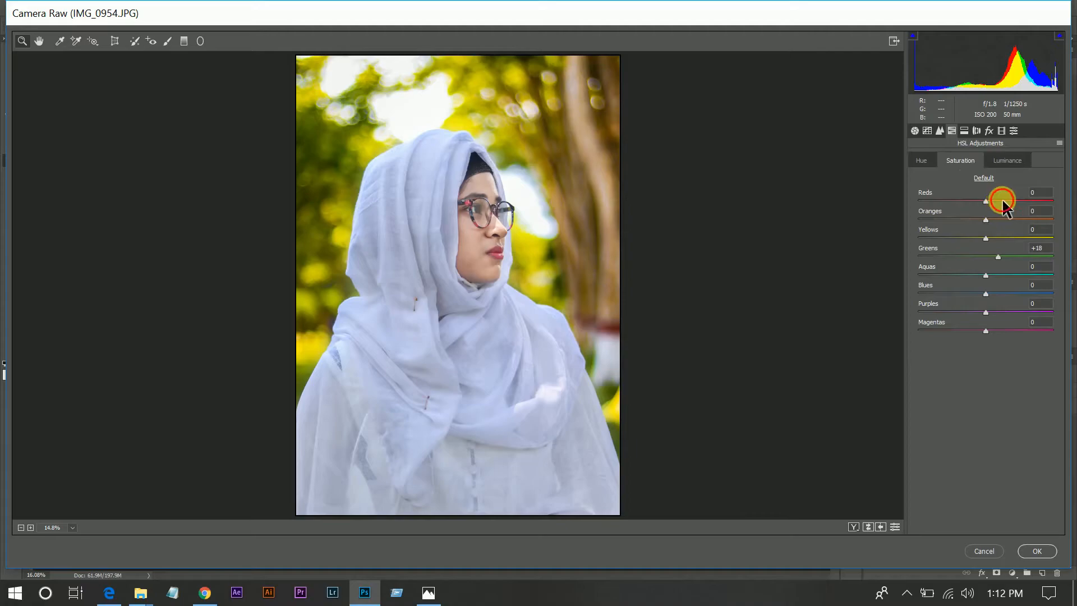
{"action": "left_click_drag", "start_coordinate": [1002, 198], "coordinate": [1001, 199]}
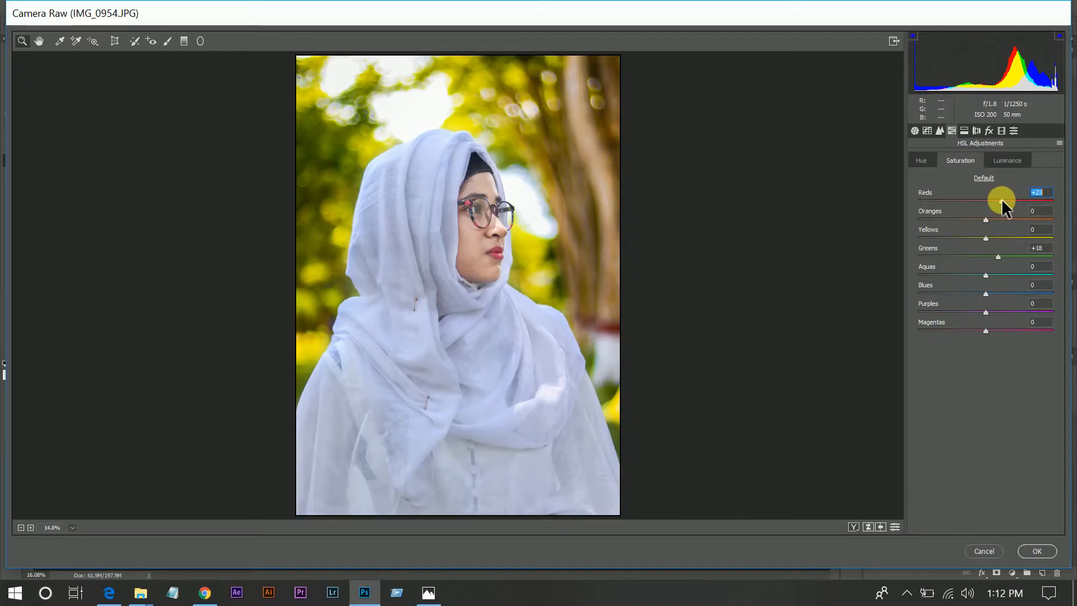
{"action": "left_click_drag", "start_coordinate": [997, 198], "coordinate": [992, 198]}
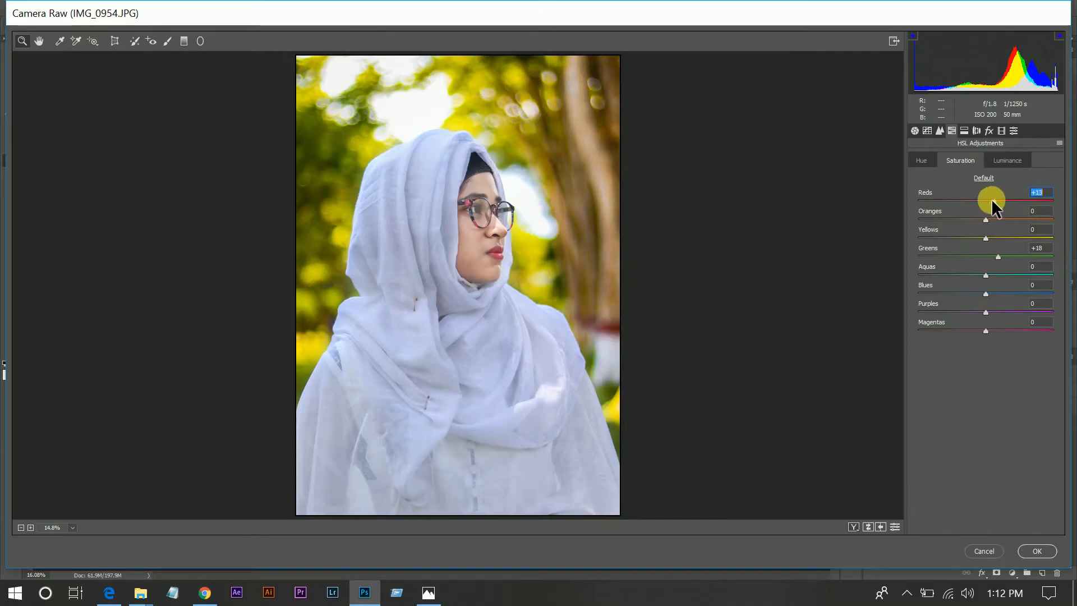
- Add a dark post-crop vignette with an Amount of -30 in the Effects settings
{"action": "left_click", "coordinate": [989, 132]}
{"action": "left_click_drag", "start_coordinate": [986, 275], "coordinate": [966, 276]}
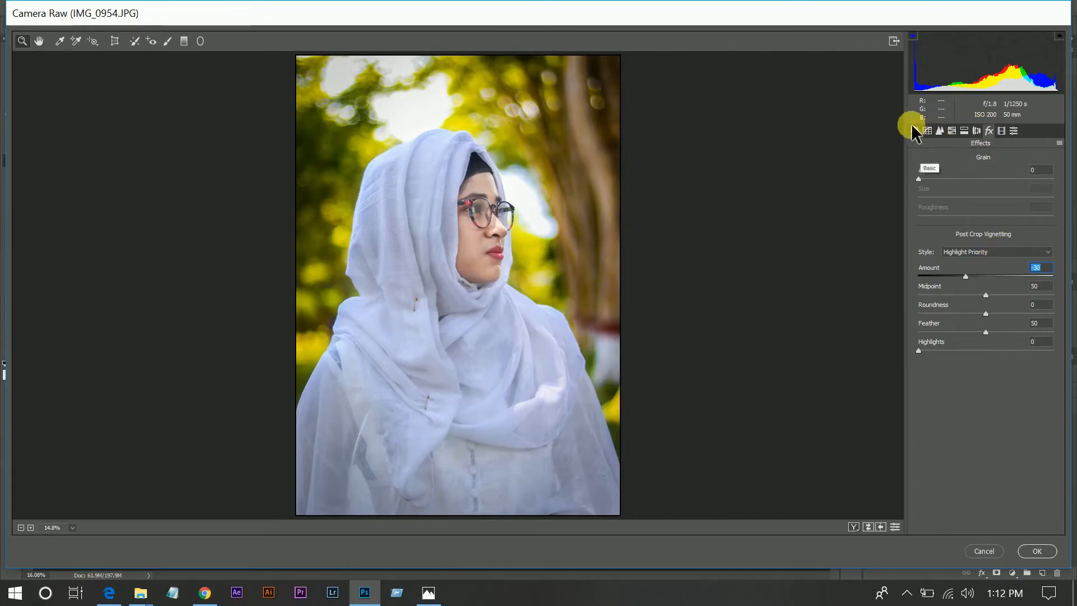
- Shape the RGB point tone curve with points at input 72/output 67 and 198/204, and lift the black point to output 9
{"action": "left_click", "coordinate": [927, 130]}
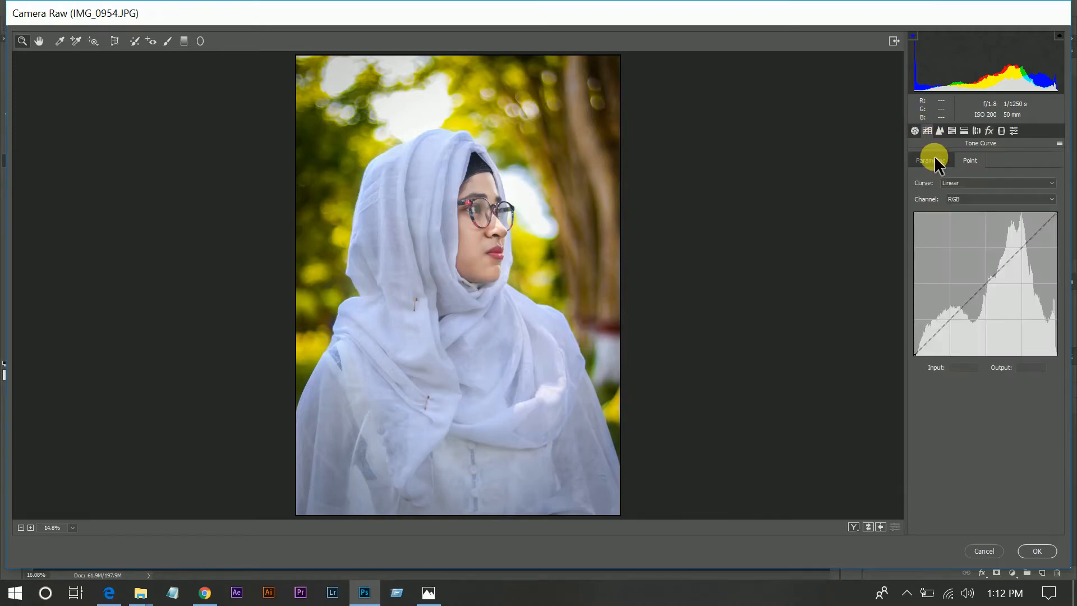
{"action": "left_click", "coordinate": [1015, 252]}
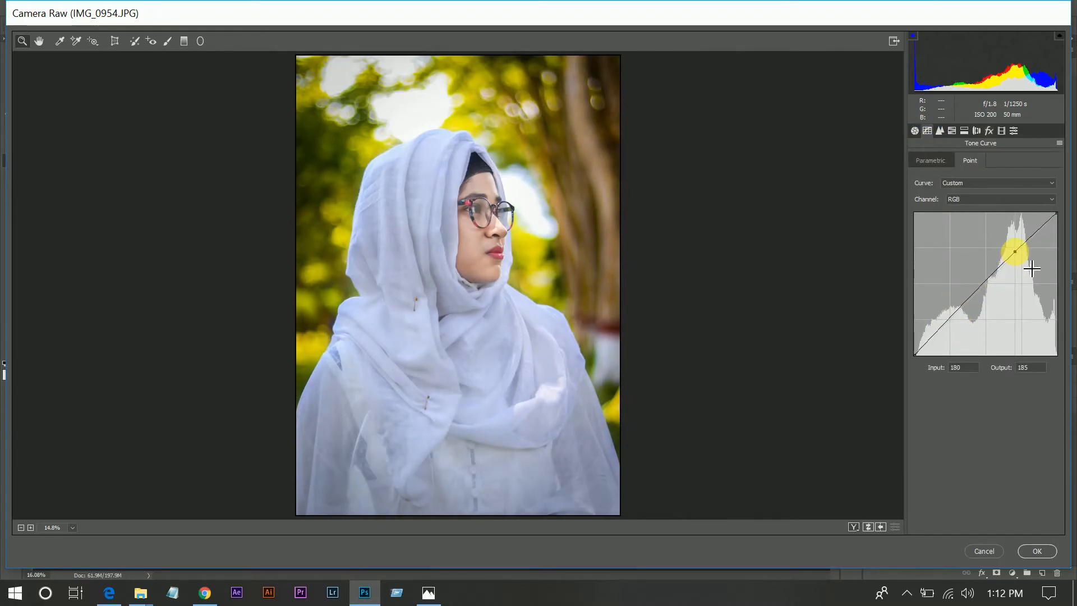
{"action": "left_click", "coordinate": [952, 318]}
{"action": "left_click_drag", "start_coordinate": [953, 317], "coordinate": [953, 324]}
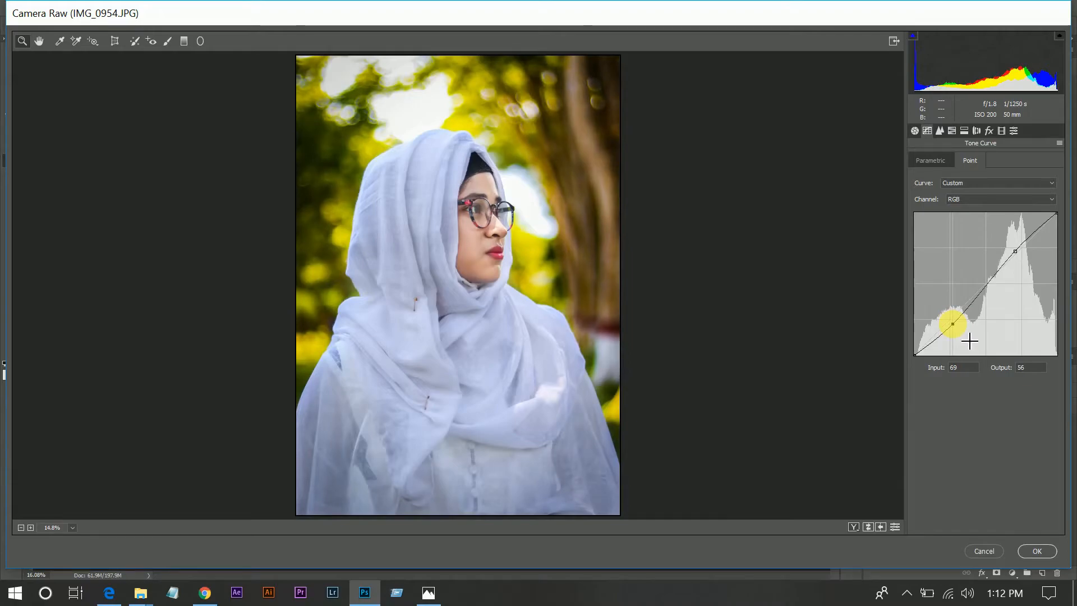
{"action": "left_click_drag", "start_coordinate": [971, 340], "coordinate": [971, 335]}
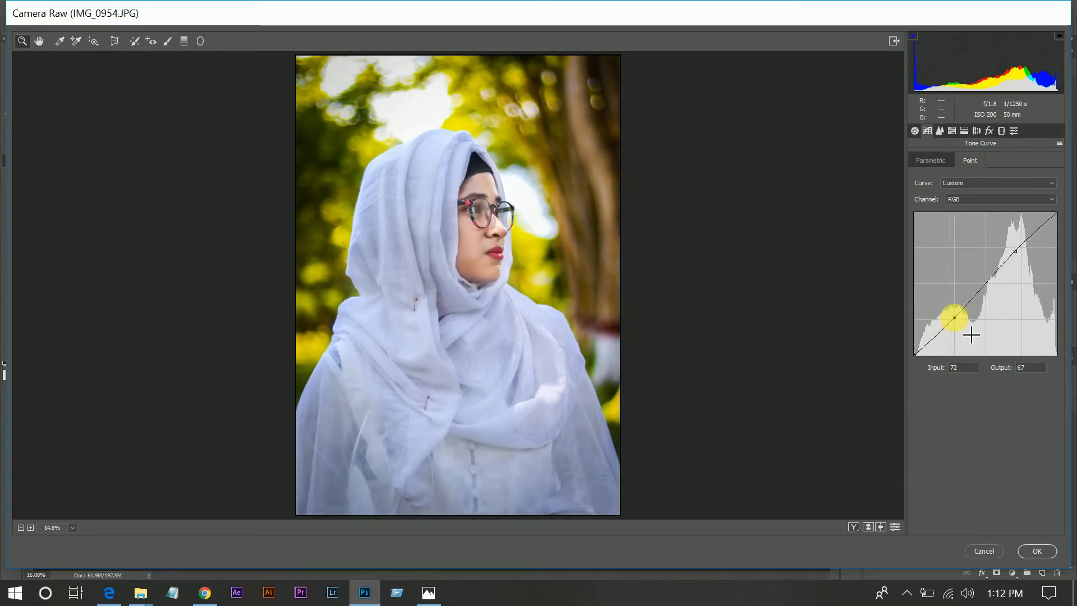
{"action": "left_click_drag", "start_coordinate": [1027, 263], "coordinate": [1025, 241]}
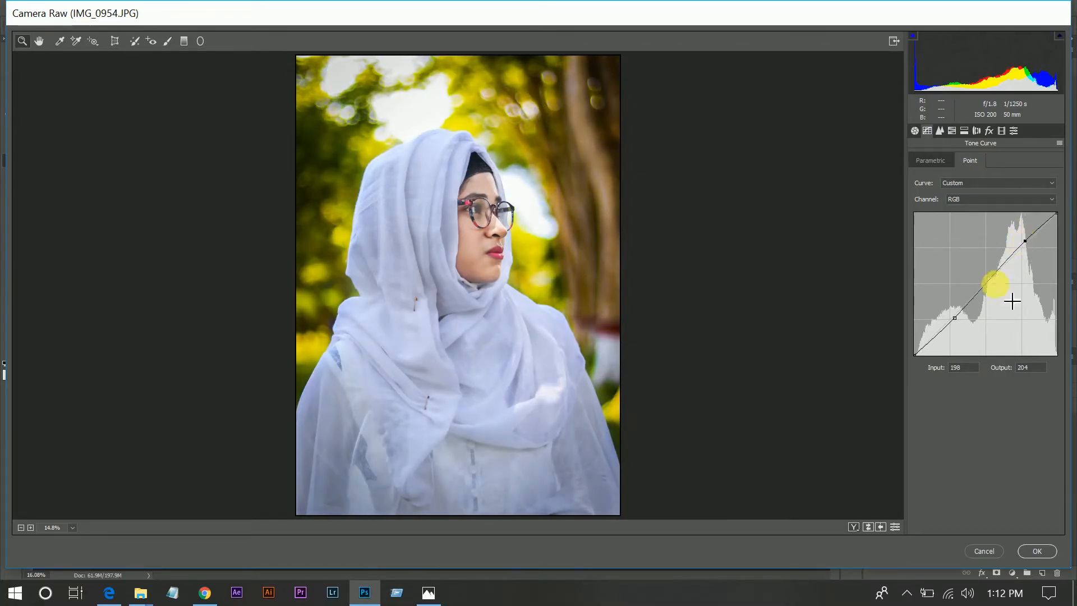
{"action": "left_click_drag", "start_coordinate": [915, 355], "coordinate": [914, 351]}
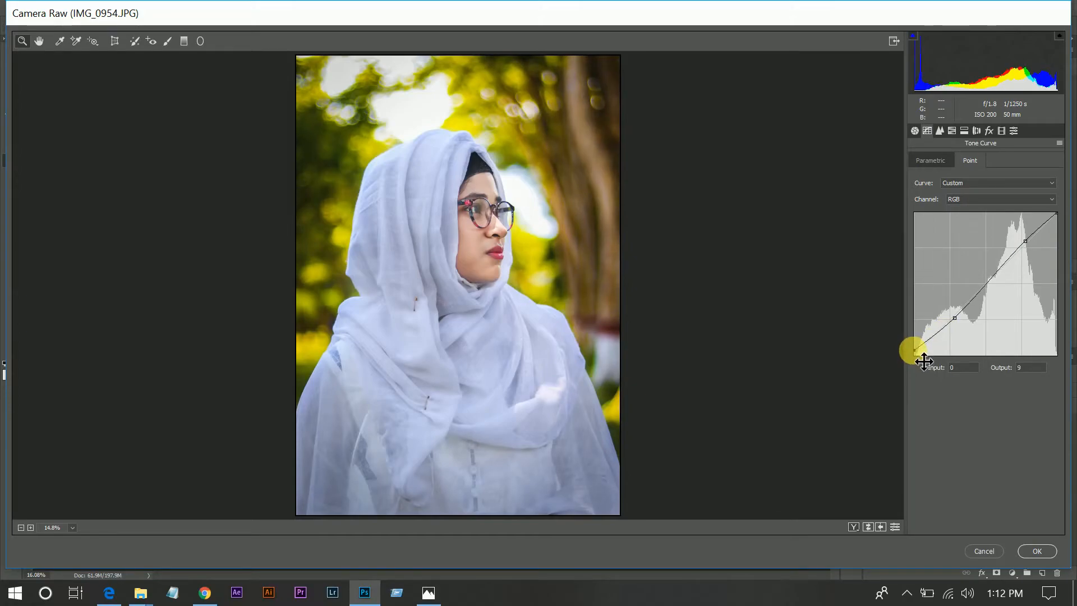
{"action": "left_click", "coordinate": [41, 39]}
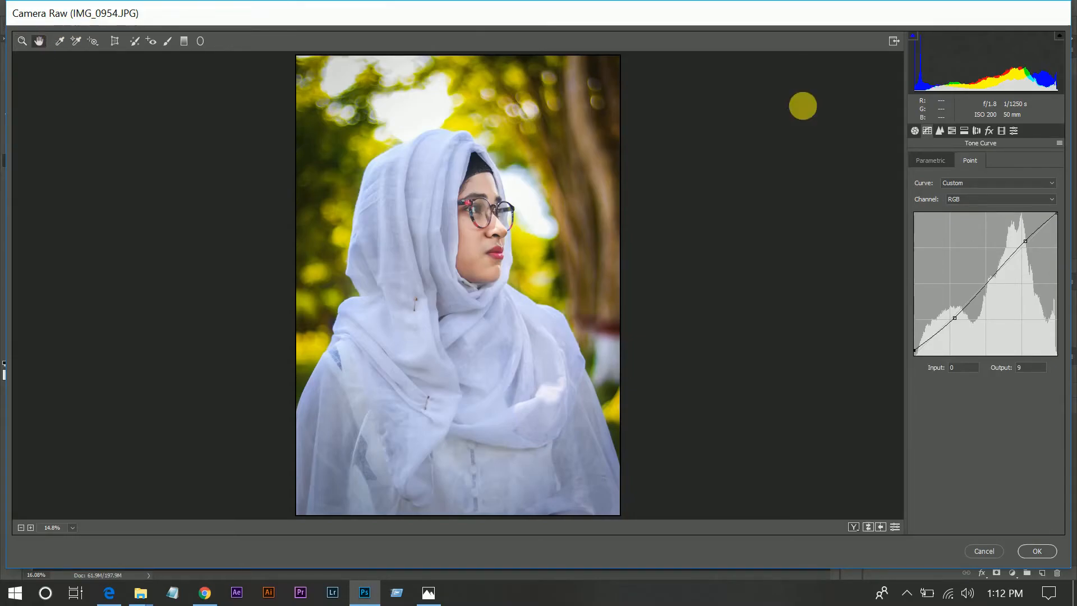
- In the Basic settings, set Exposure to +0.10 and Vibrance to +8, and apply the Camera Raw filter
{"action": "left_click", "coordinate": [916, 128]}
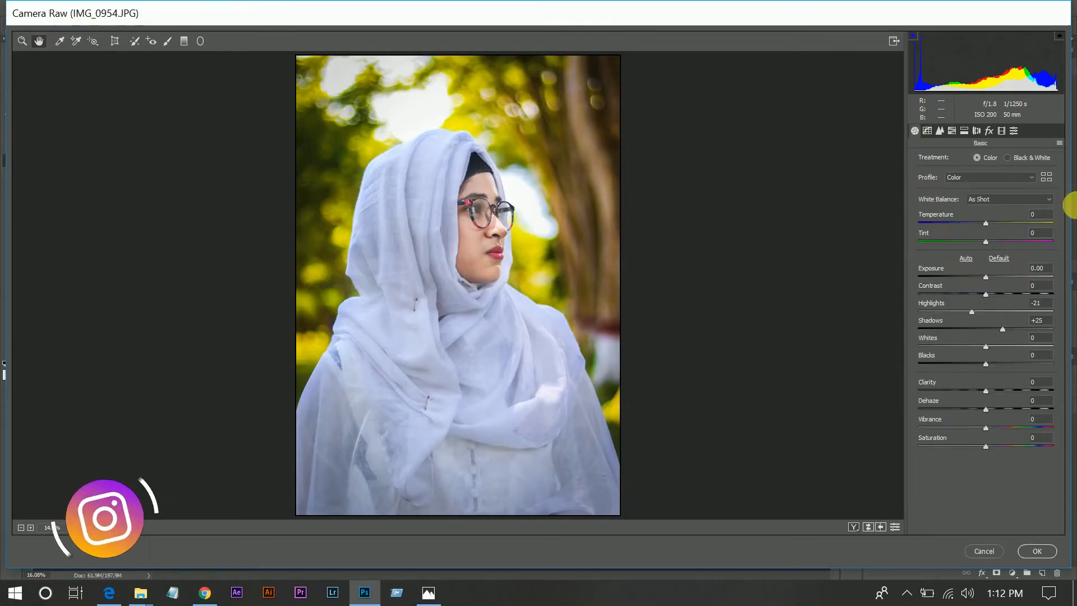
{"action": "left_click_drag", "start_coordinate": [997, 268], "coordinate": [1003, 267]}
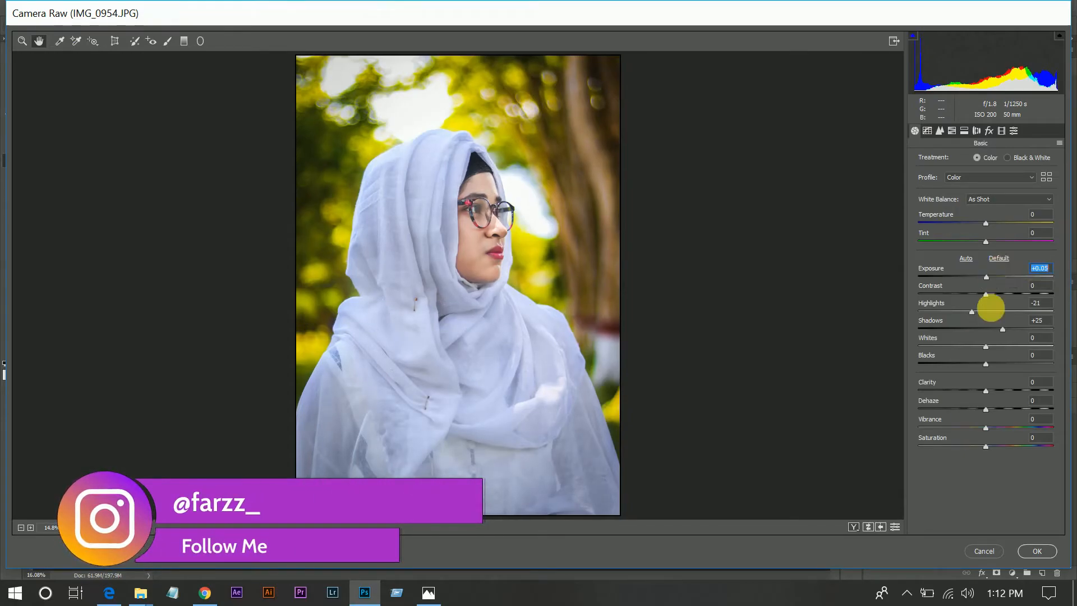
{"action": "key", "text": "Down"}
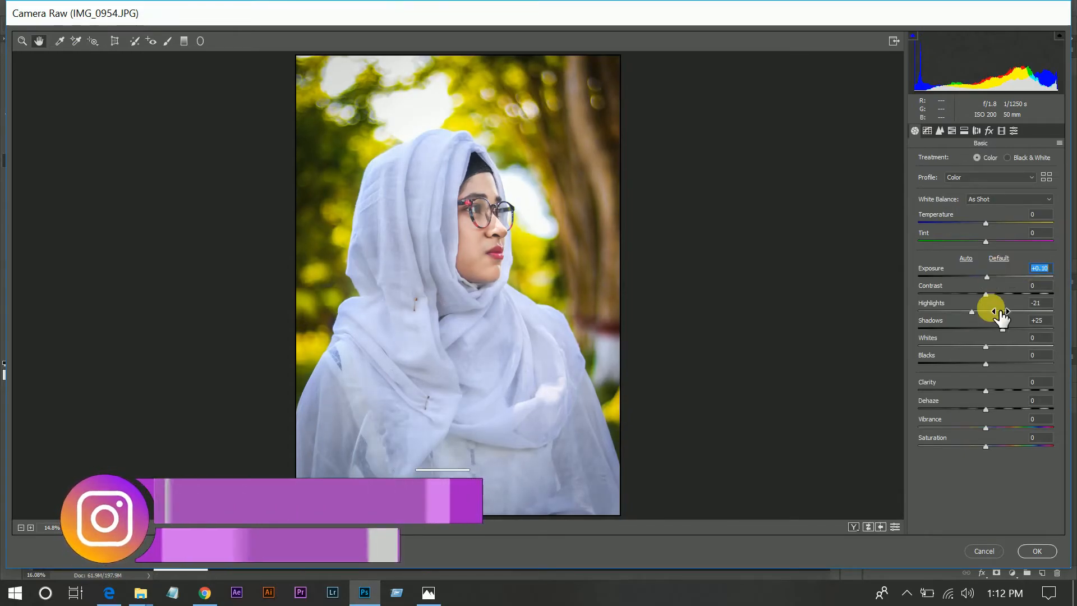
{"action": "key", "text": "Up"}
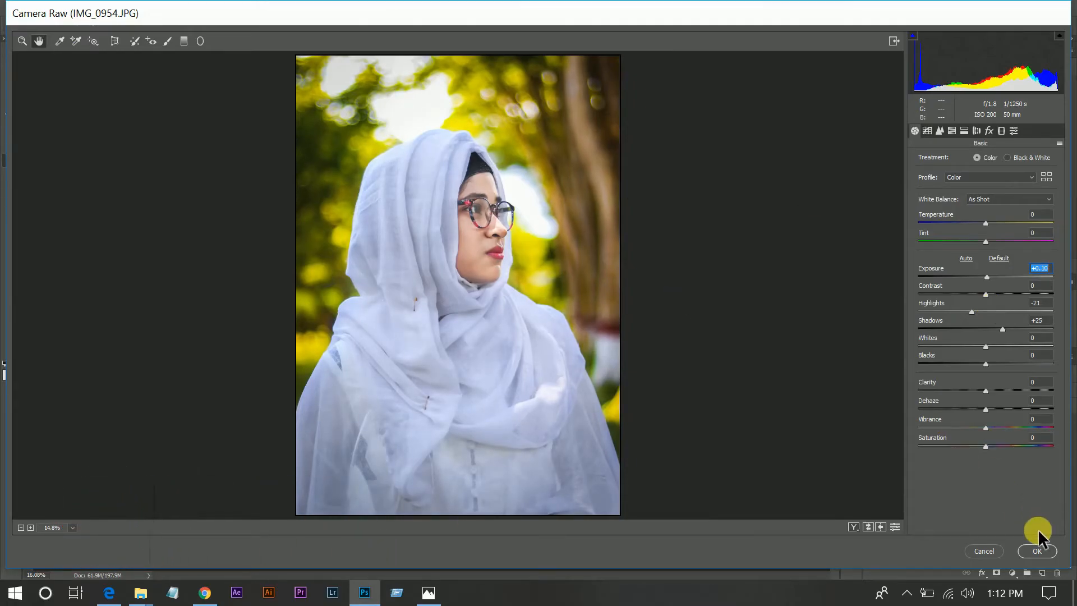
{"action": "left_click", "coordinate": [996, 427]}
{"action": "left_click_drag", "start_coordinate": [994, 426], "coordinate": [990, 424]}
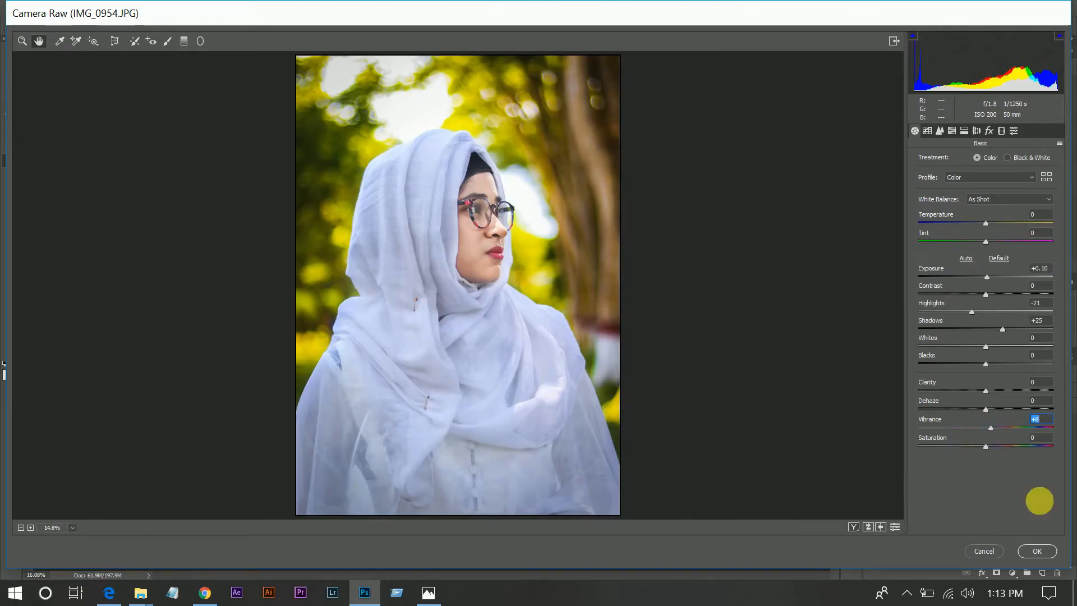
{"action": "left_click", "coordinate": [1040, 550]}
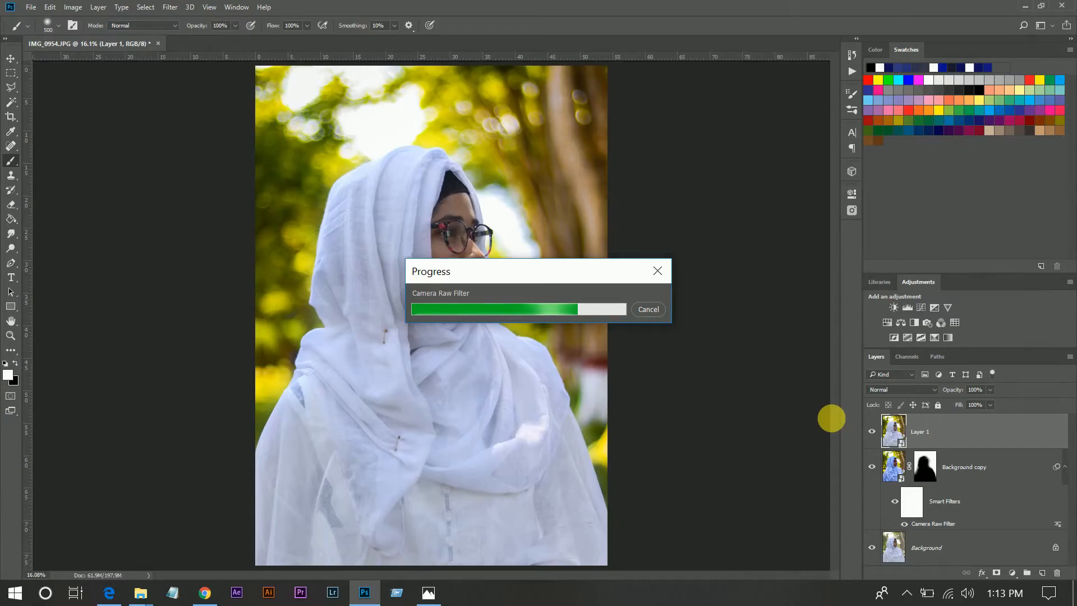
- Compare the portrait with and without the Camera Raw edits on Layer 1 and look over the layer stack
{"action": "left_click", "coordinate": [872, 431]}
{"action": "left_click", "coordinate": [872, 431]}
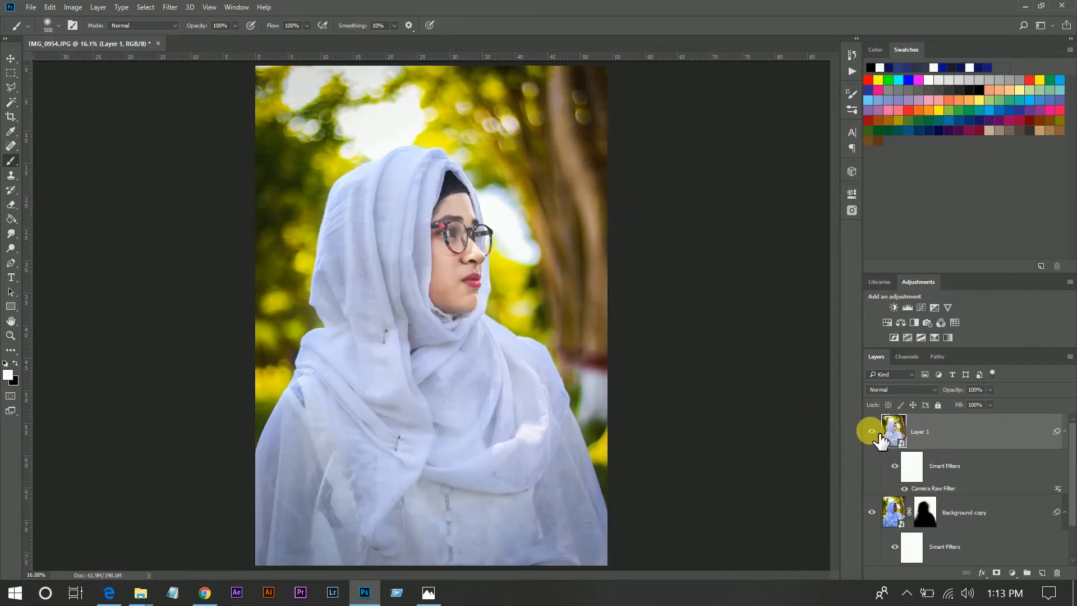
{"action": "scroll", "coordinate": [943, 476], "scroll_direction": "down", "scroll_amount": 2}
{"action": "scroll", "coordinate": [946, 478], "scroll_direction": "up", "scroll_amount": 2}
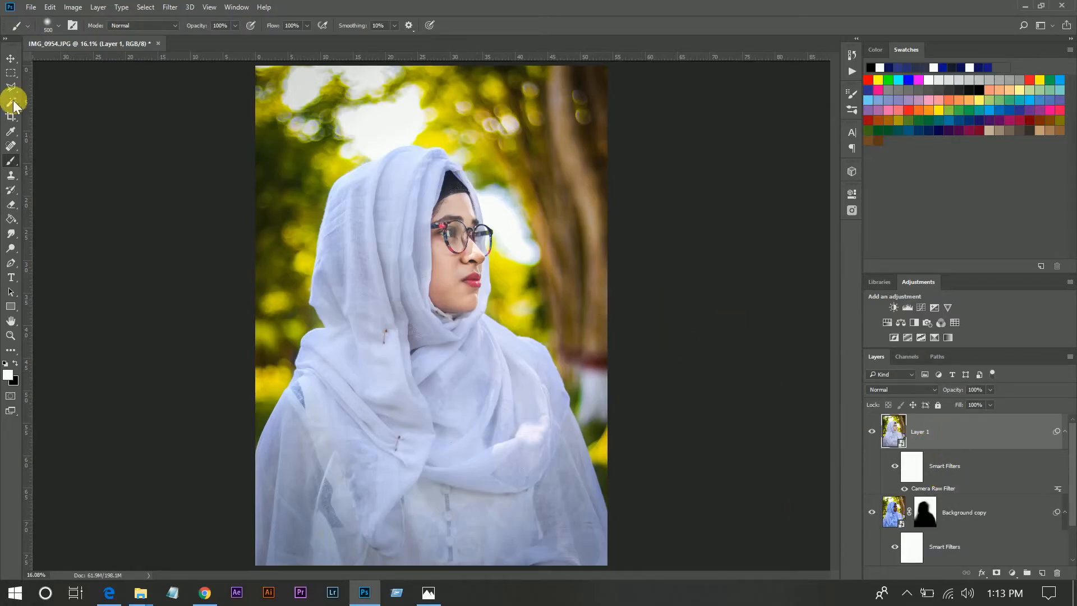
- Add a new layer above Layer 1, fill it with 50% Gray, and set its blend mode to Overlay
{"action": "left_click", "coordinate": [10, 60]}
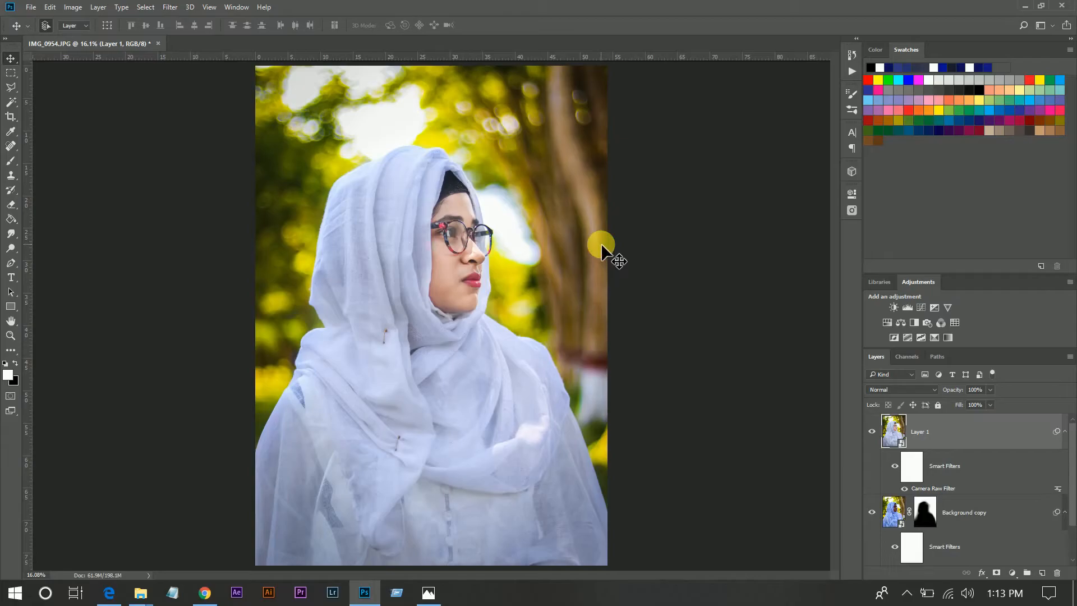
{"action": "key", "text": "ctrl+plus"}
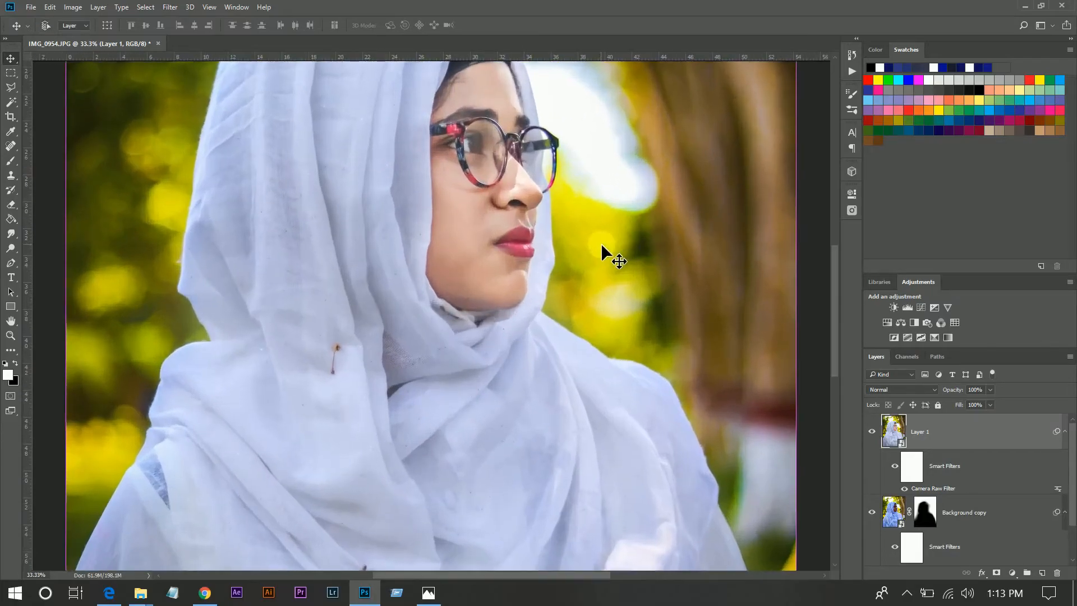
{"action": "scroll", "coordinate": [601, 243], "scroll_direction": "up", "scroll_amount": 3}
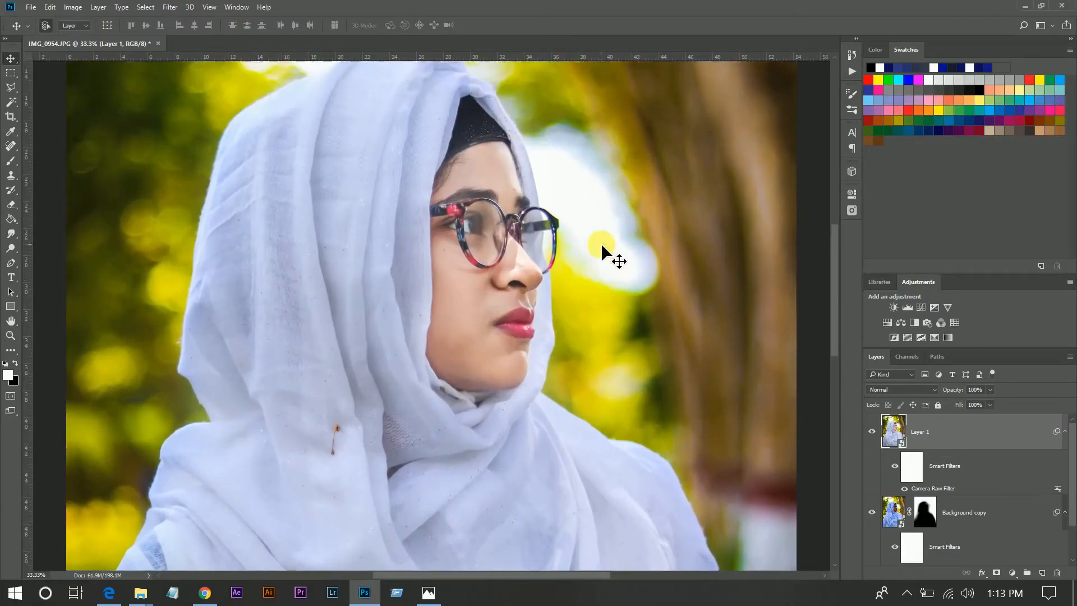
{"action": "left_click", "coordinate": [1043, 574]}
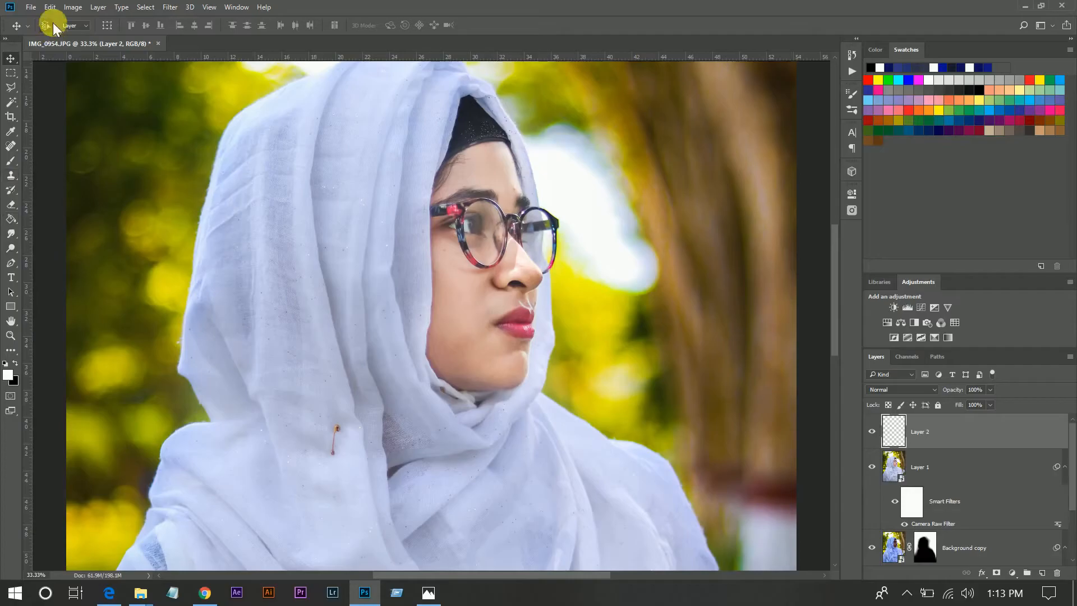
{"action": "left_click", "coordinate": [51, 8]}
{"action": "left_click", "coordinate": [79, 264]}
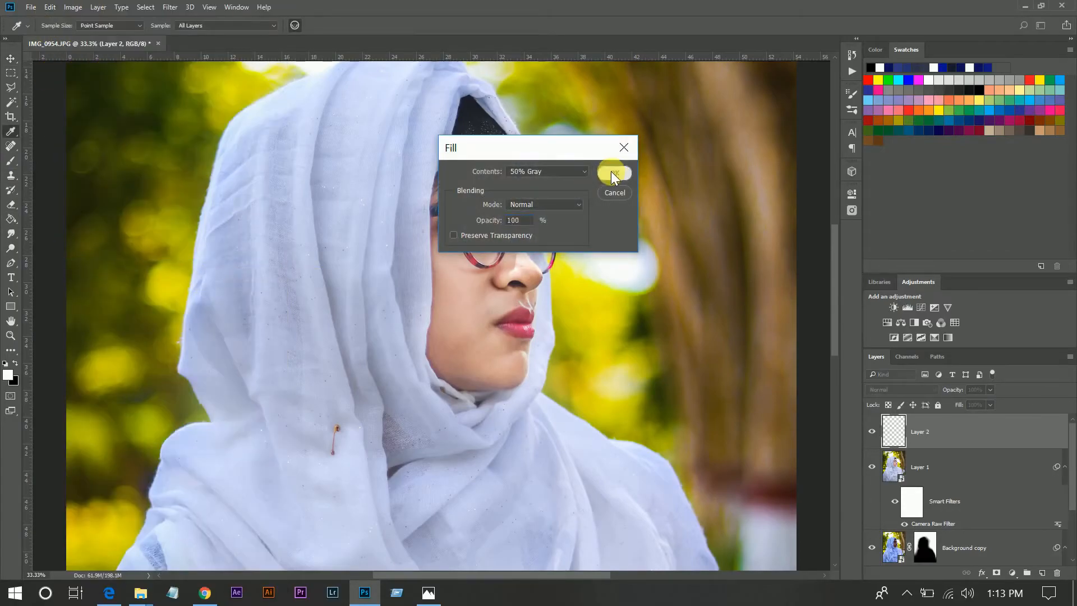
{"action": "left_click", "coordinate": [611, 171]}
{"action": "left_click", "coordinate": [890, 389]}
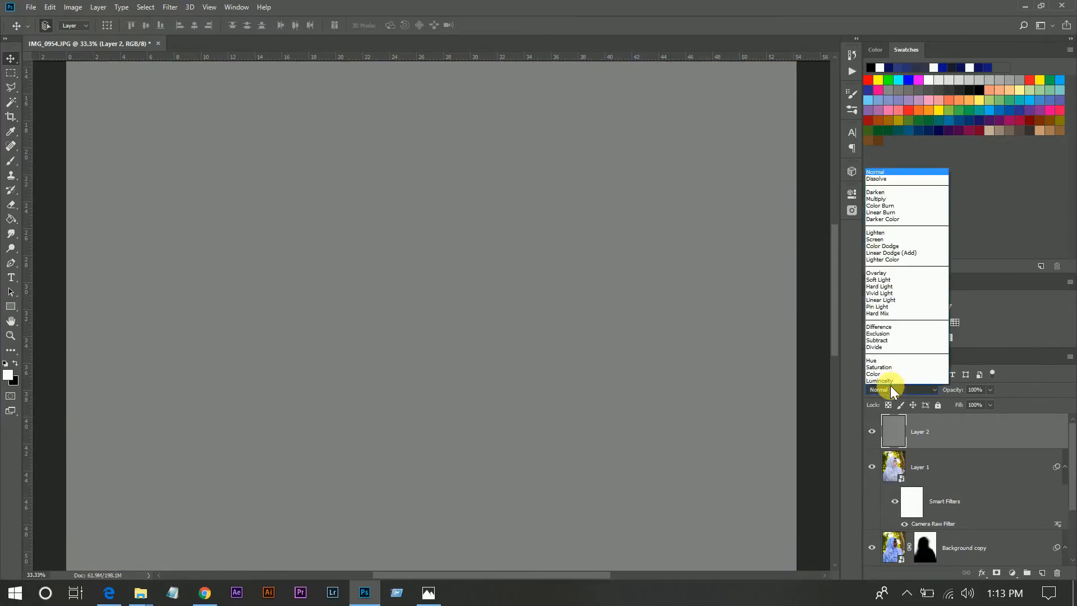
{"action": "left_click", "coordinate": [884, 272]}
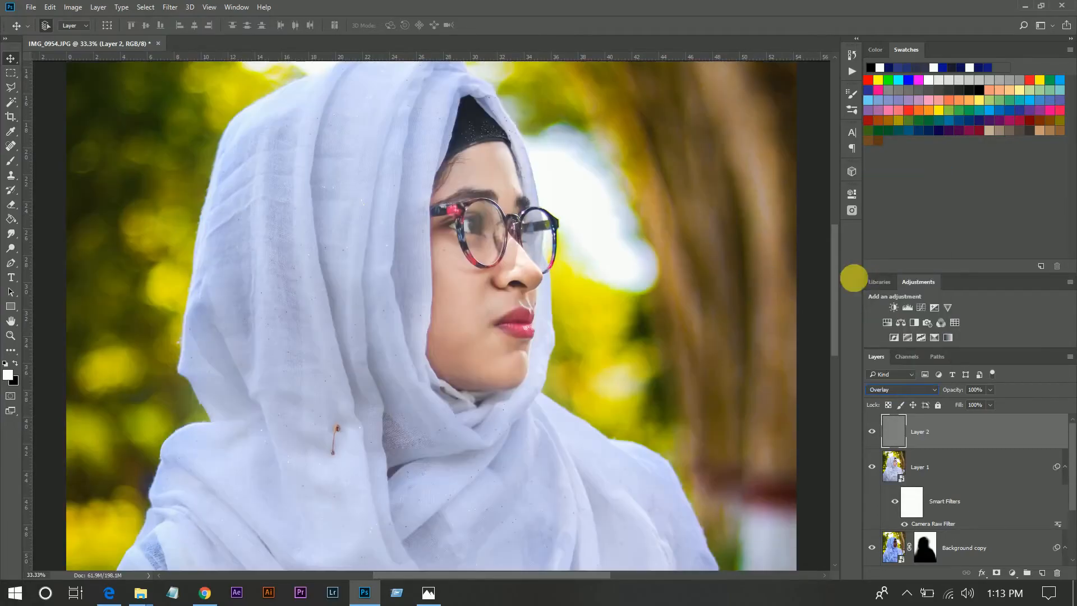
- Darken the eyebrow area above the glasses on the gray layer with the Burn tool, using Midtones at 20% exposure
{"action": "left_click", "coordinate": [9, 248]}
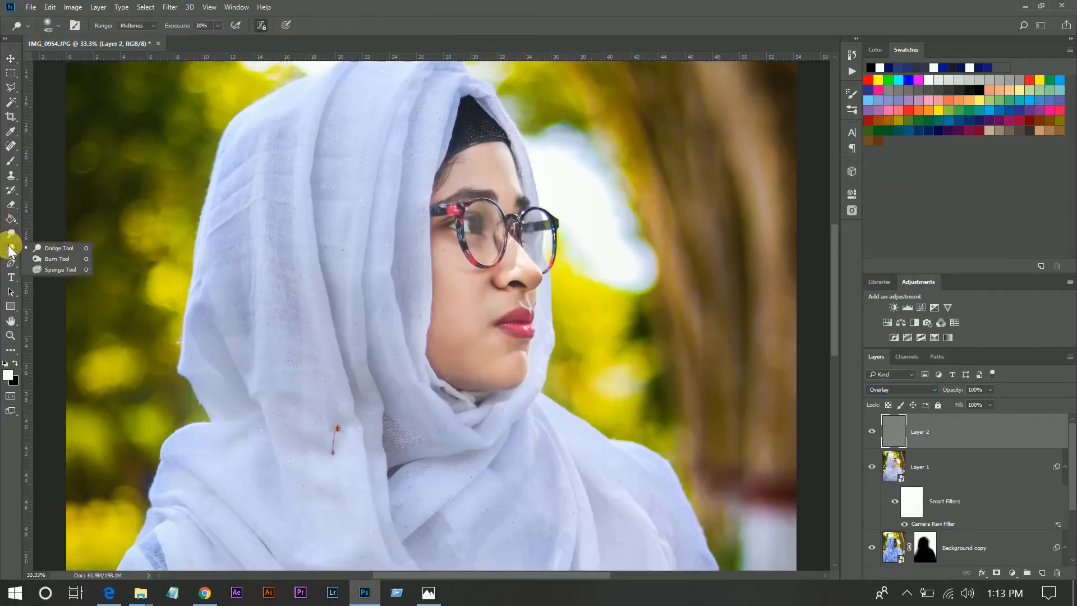
{"action": "left_click", "coordinate": [60, 260]}
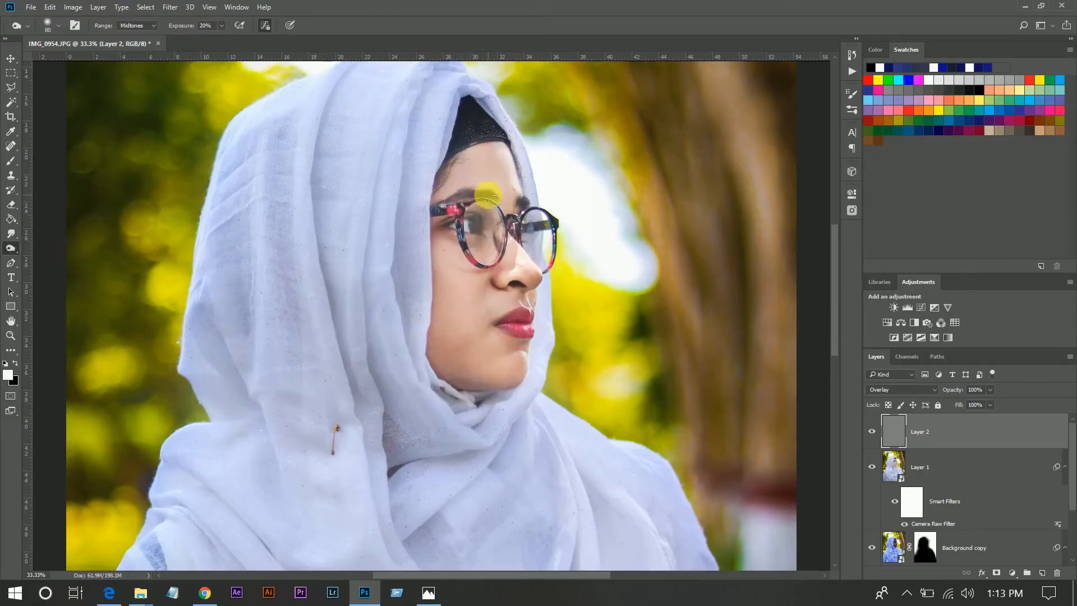
{"action": "mouse_move", "coordinate": [493, 195]}
{"action": "left_mouse_down"}
{"action": "mouse_move", "coordinate": [455, 204]}
{"action": "mouse_move", "coordinate": [501, 198]}
{"action": "left_mouse_up"}
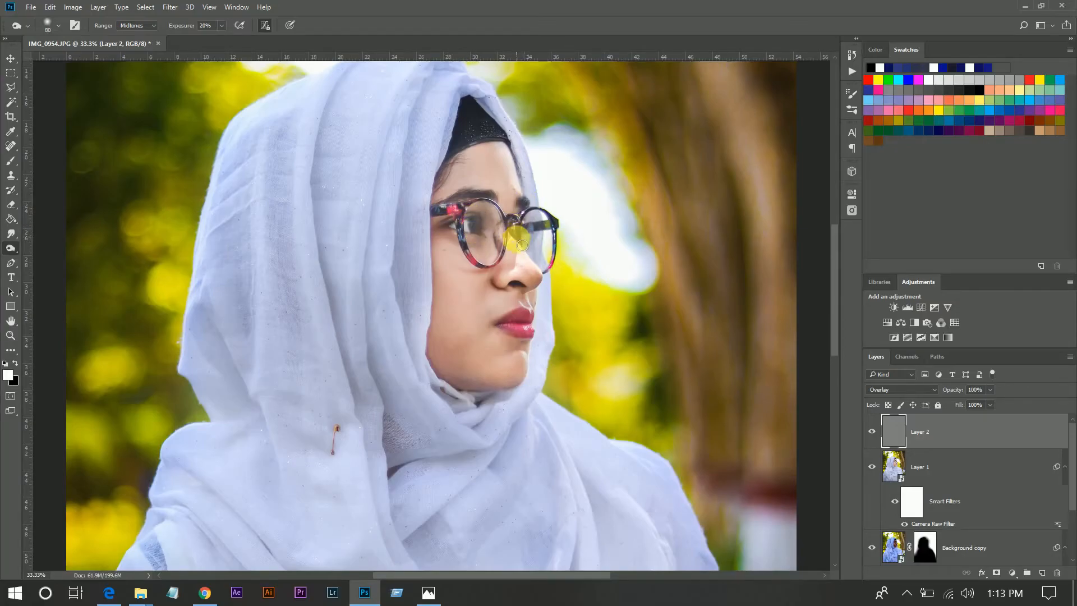
- Brighten the cheek and nose on the gray layer with a large Dodge brush, using Midtones at 30% exposure
{"action": "scroll", "coordinate": [556, 353], "scroll_direction": "down", "scroll_amount": 1}
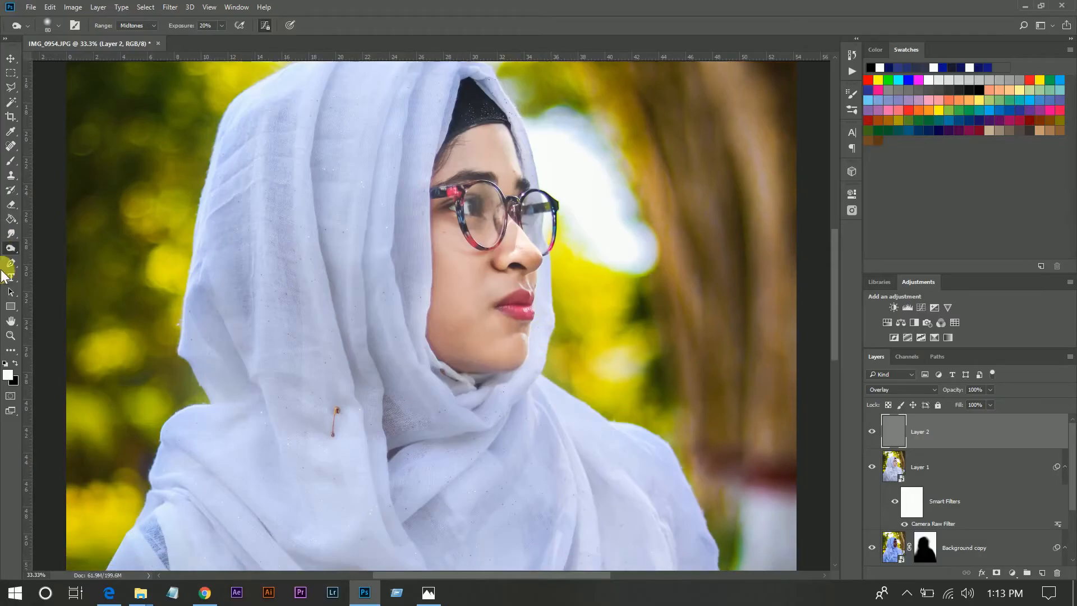
{"action": "right_click", "coordinate": [11, 250]}
{"action": "left_click", "coordinate": [50, 248]}
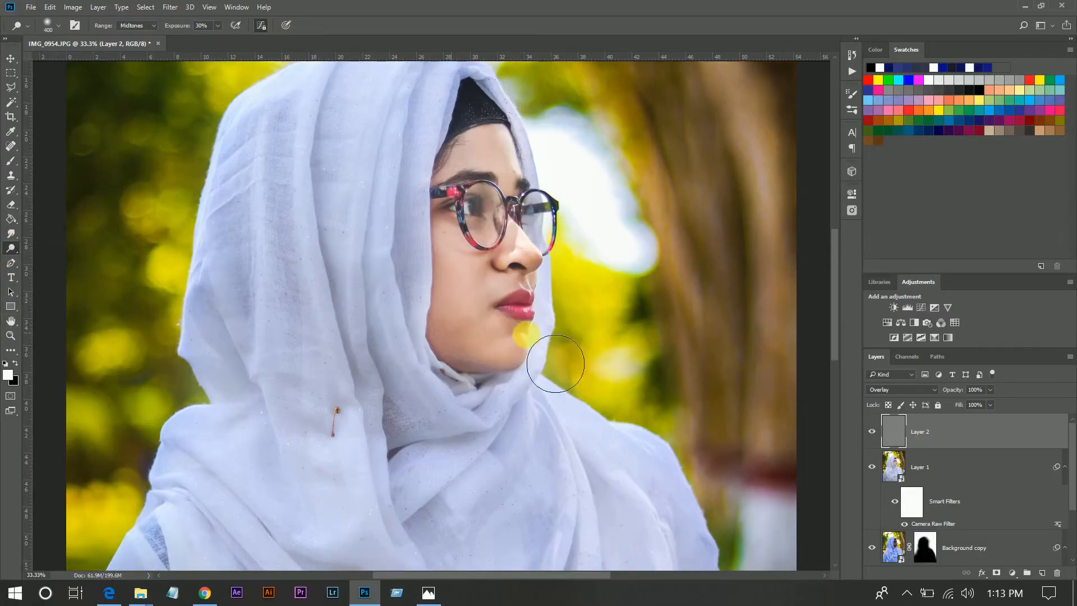
{"action": "key", "text": "]"}
{"action": "mouse_move", "coordinate": [443, 320]}
{"action": "left_mouse_down"}
{"action": "mouse_move", "coordinate": [452, 261]}
{"action": "mouse_move", "coordinate": [456, 339]}
{"action": "mouse_move", "coordinate": [494, 351]}
{"action": "mouse_move", "coordinate": [513, 332]}
{"action": "mouse_move", "coordinate": [505, 293]}
{"action": "mouse_move", "coordinate": [464, 303]}
{"action": "mouse_move", "coordinate": [456, 142]}
{"action": "mouse_move", "coordinate": [530, 205]}
{"action": "mouse_move", "coordinate": [522, 300]}
{"action": "mouse_move", "coordinate": [496, 317]}
{"action": "mouse_move", "coordinate": [515, 252]}
{"action": "left_mouse_up"}
{"action": "left_click", "coordinate": [466, 320]}
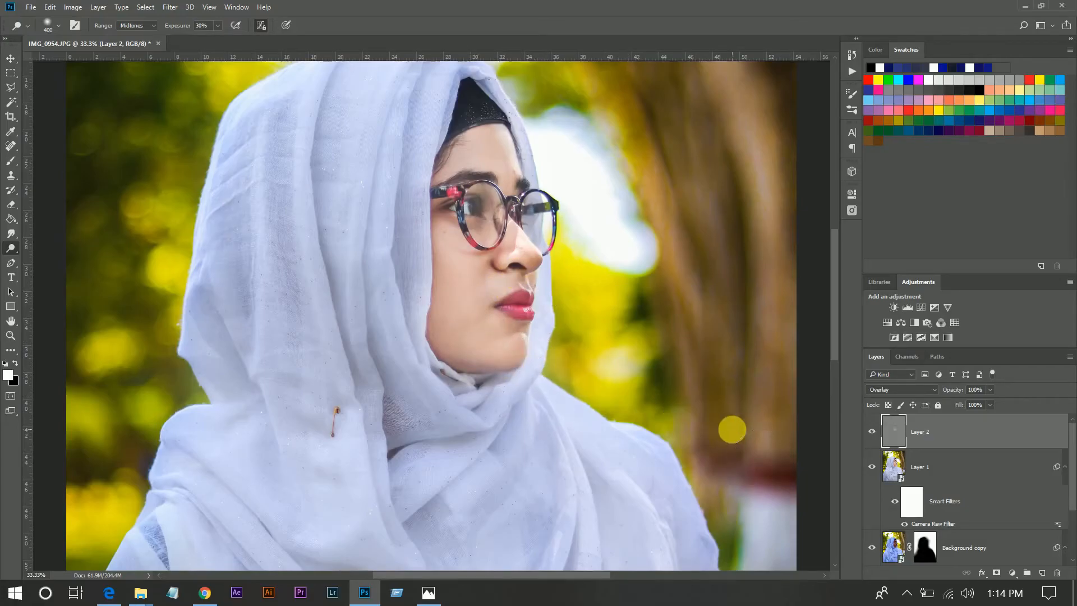
- View the whole portrait and compare it with and without the dodge-and-burn layer
{"action": "key", "text": "ctrl+0"}
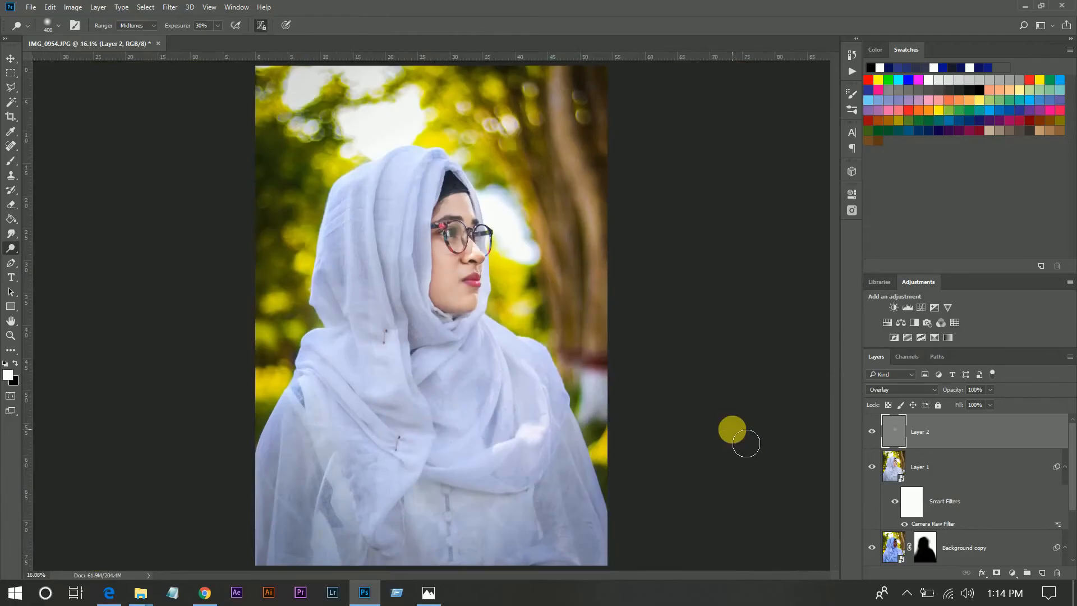
{"action": "left_click", "coordinate": [869, 432]}
{"action": "left_click", "coordinate": [870, 431]}
{"action": "key", "text": "v"}
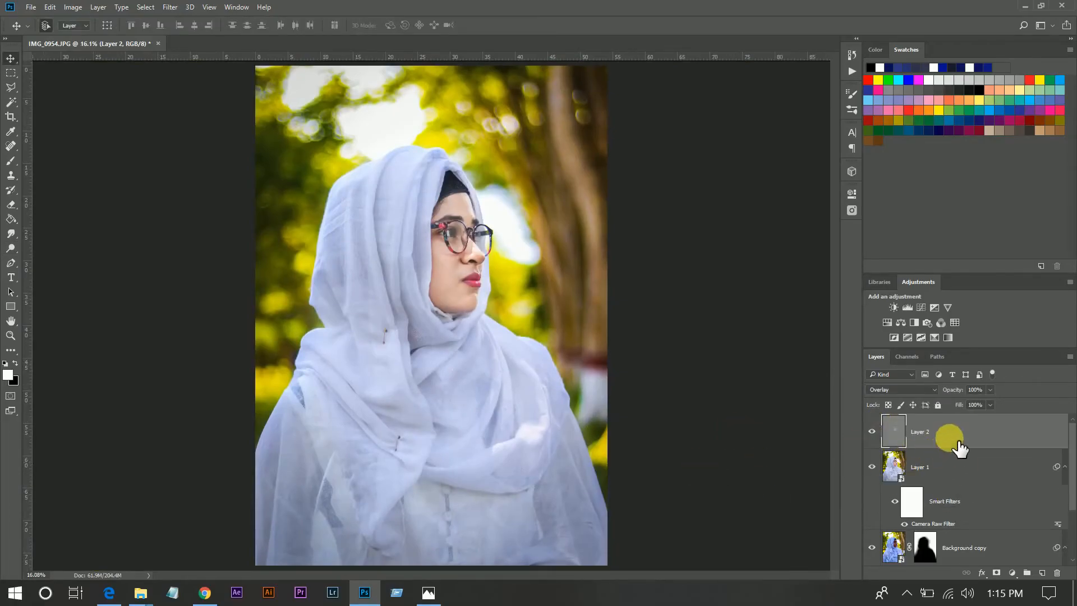
- Add a Photo Filter adjustment layer with Warming Filter (85) at 9% density and compare the portrait with and without it
{"action": "left_click", "coordinate": [1013, 572]}
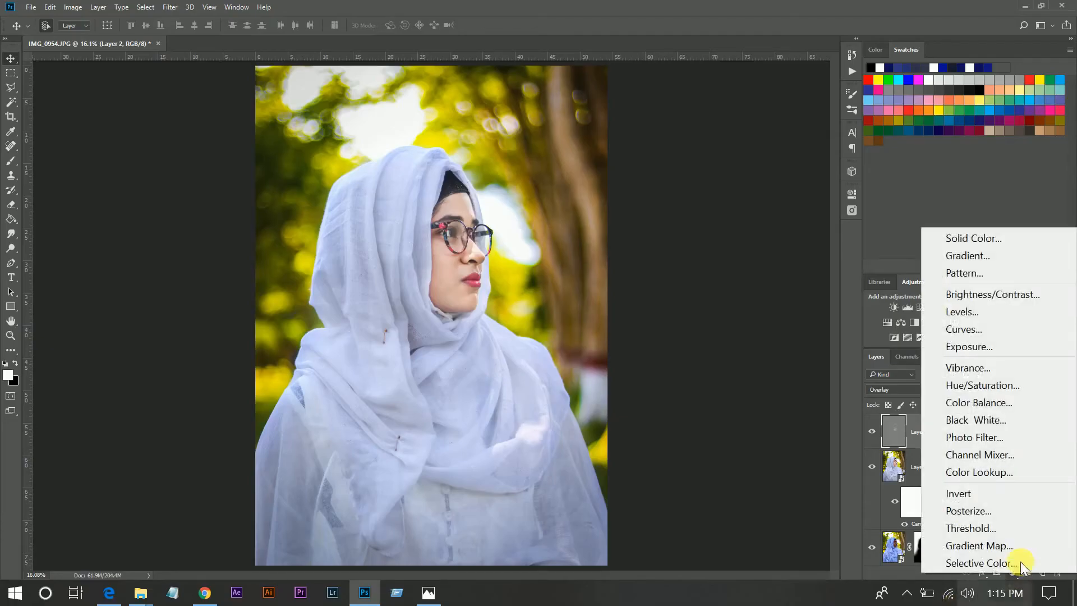
{"action": "left_click", "coordinate": [974, 443]}
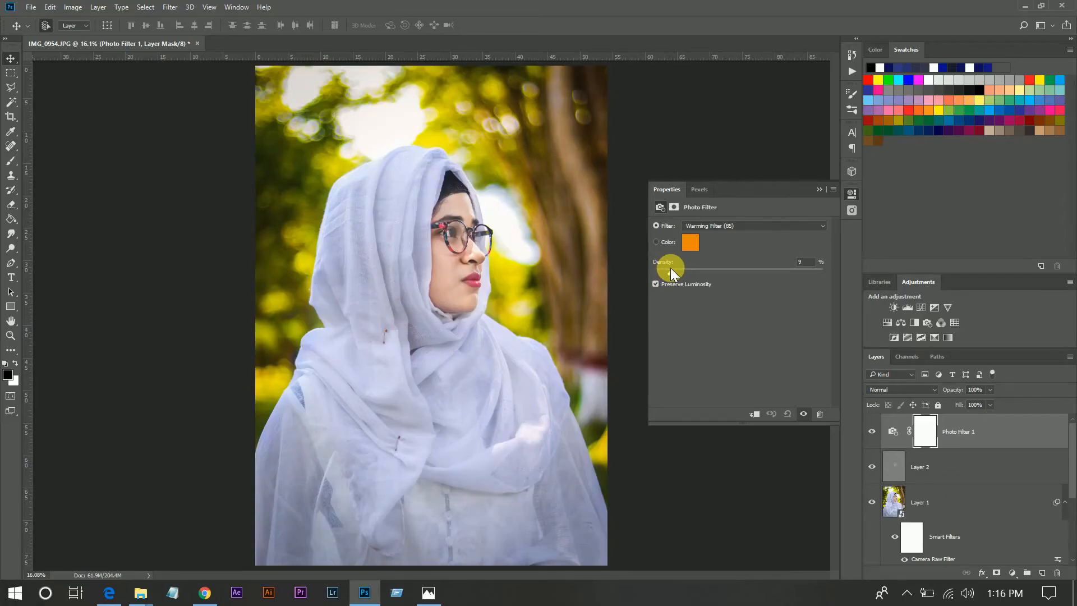
{"action": "left_click", "coordinate": [875, 433]}
{"action": "left_click", "coordinate": [875, 433]}
{"action": "left_click", "coordinate": [819, 190]}
- Add a Color Balance adjustment layer shifting the midtones slightly toward cyan, with Magenta–Green at -4 and Yellow–Blue at +1
{"action": "left_click", "coordinate": [1013, 573]}
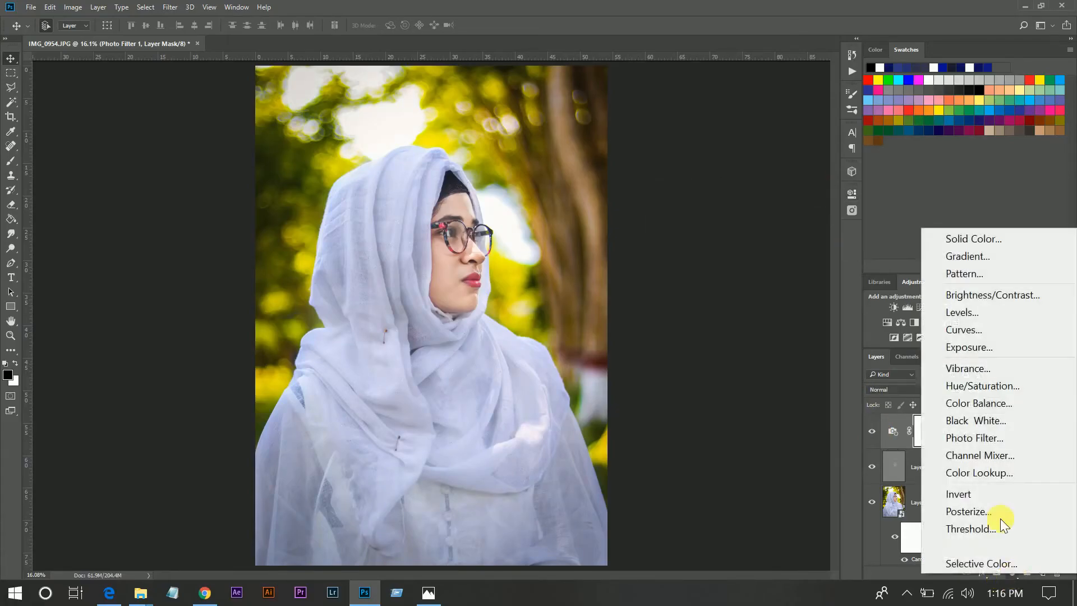
{"action": "left_click", "coordinate": [983, 400]}
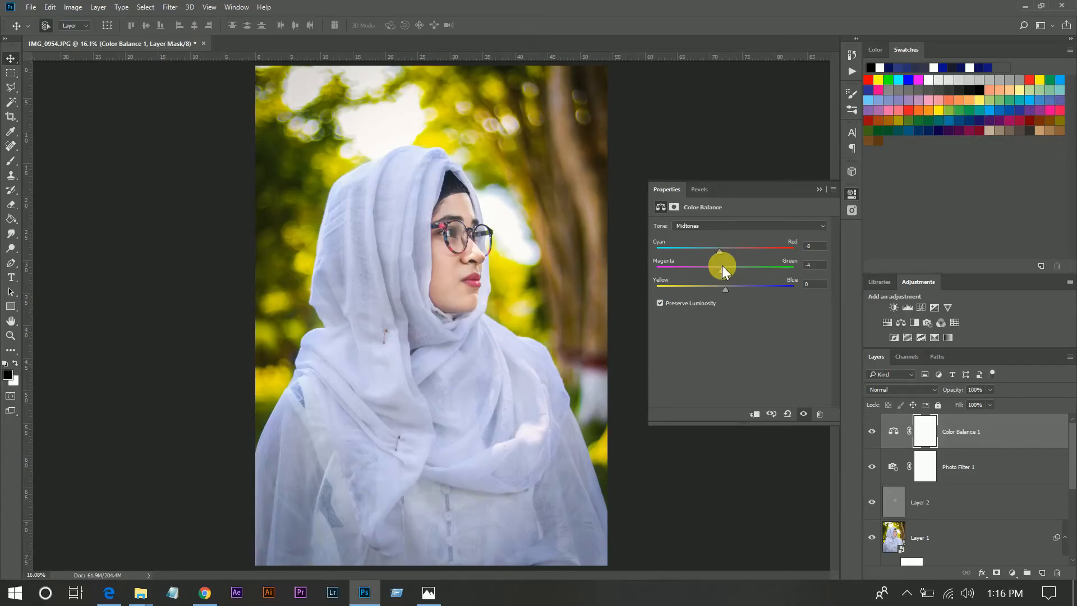
{"action": "left_click_drag", "start_coordinate": [732, 281], "coordinate": [726, 284]}
{"action": "left_click", "coordinate": [872, 432]}
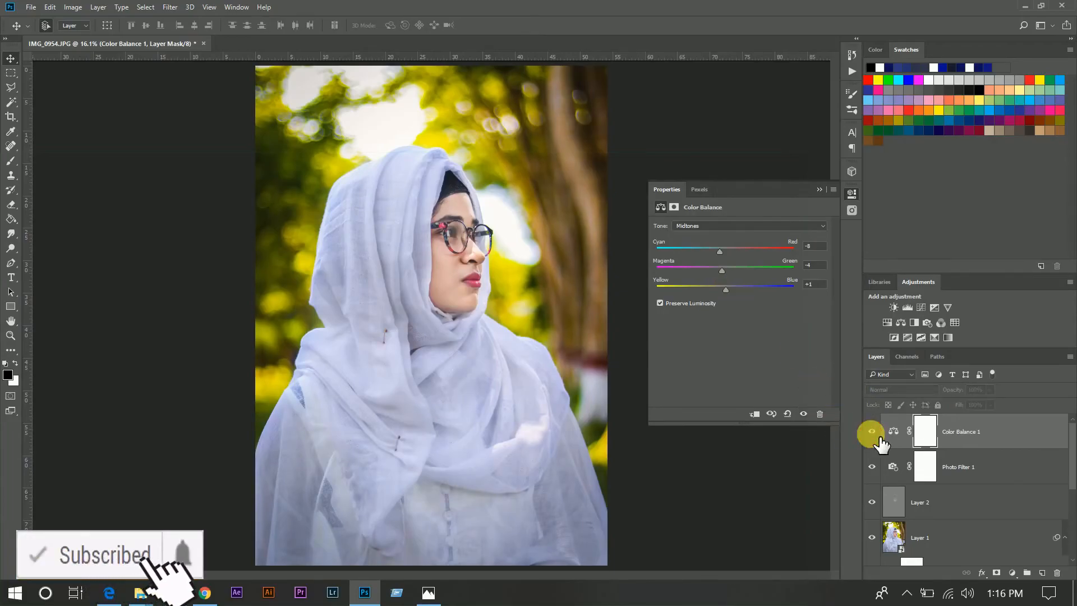
{"action": "left_click", "coordinate": [872, 432]}
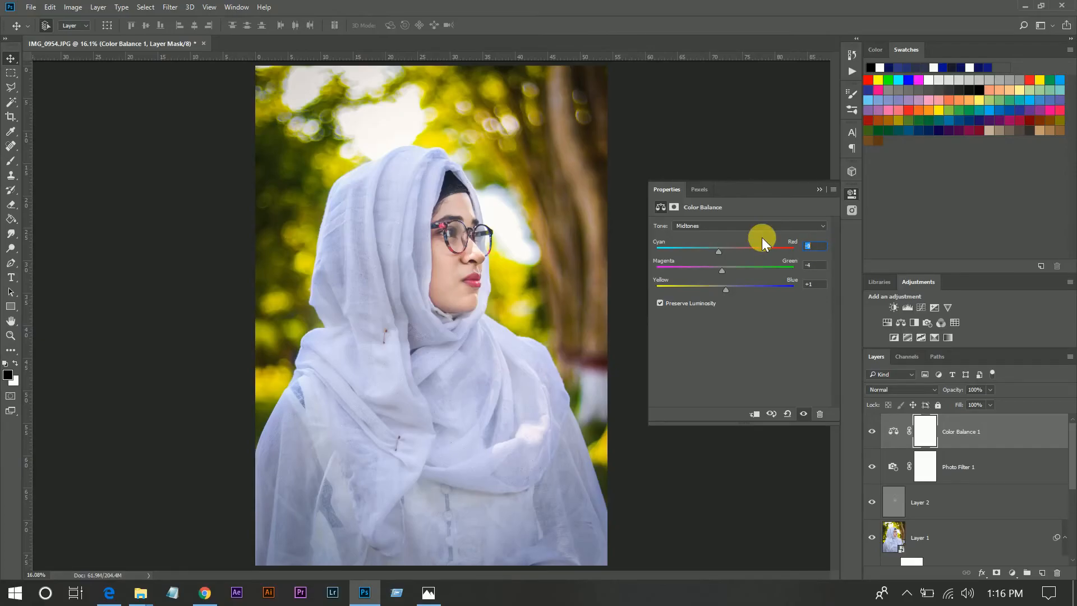
{"action": "left_click", "coordinate": [818, 189]}
{"action": "left_click", "coordinate": [889, 433]}
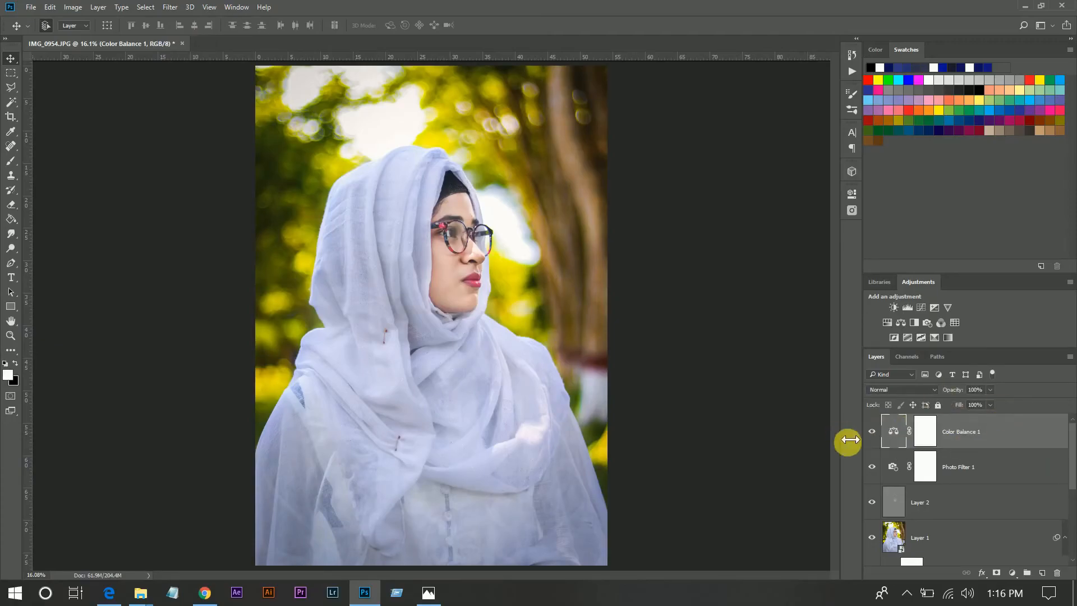
- Place the high-quality lens flare PNG as an embedded layer, scaled to about 876% with its glow at the photo's upper-left edge
{"action": "left_click", "coordinate": [31, 7]}
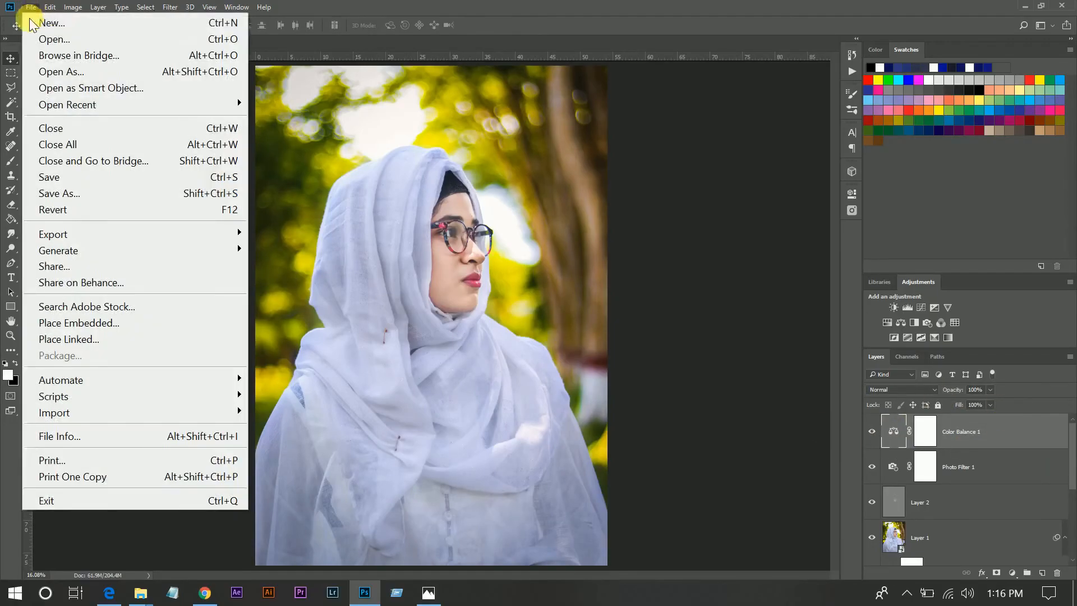
{"action": "left_click", "coordinate": [88, 323]}
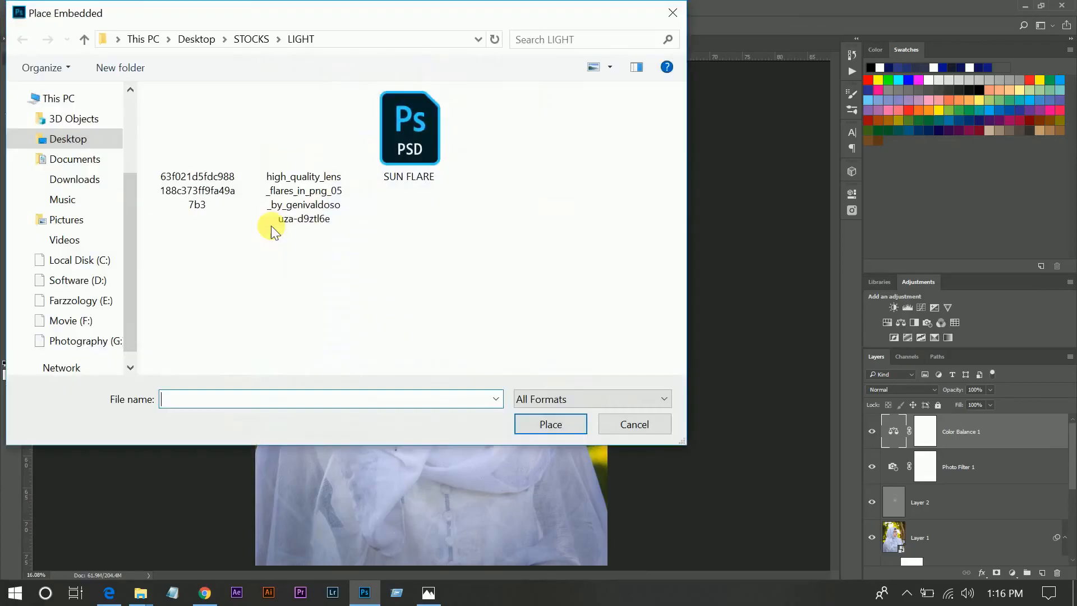
{"action": "double_click", "coordinate": [323, 135]}
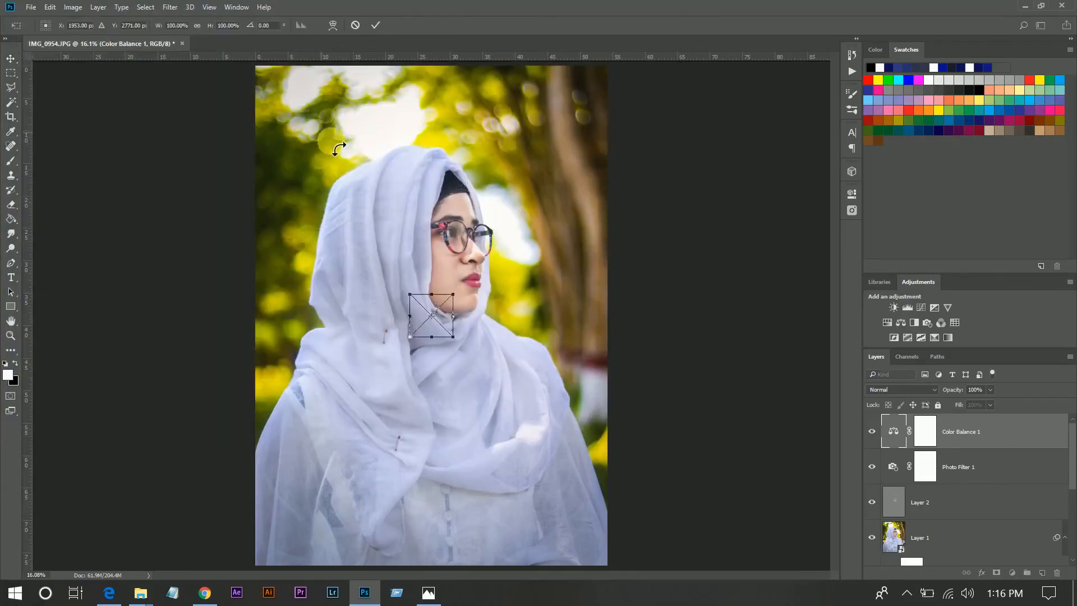
{"action": "left_click_drag", "start_coordinate": [442, 333], "coordinate": [623, 484]}
{"action": "left_click_drag", "start_coordinate": [519, 312], "coordinate": [354, 110]}
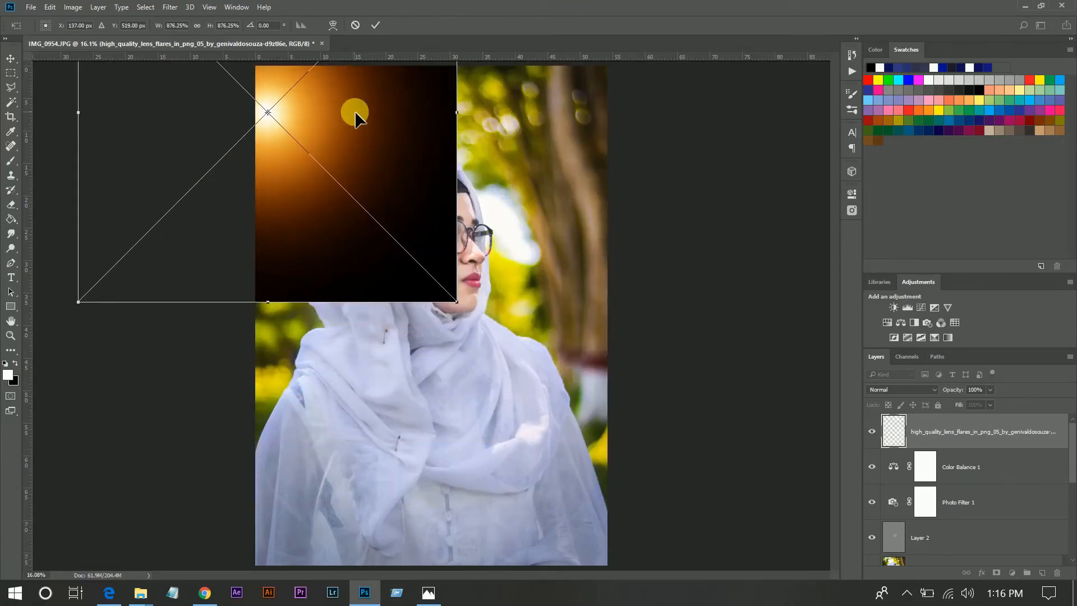
{"action": "key", "text": "Return"}
- Set the lens flare layer to Screen blending at 62% opacity and move the flare slightly higher
{"action": "left_click", "coordinate": [880, 389]}
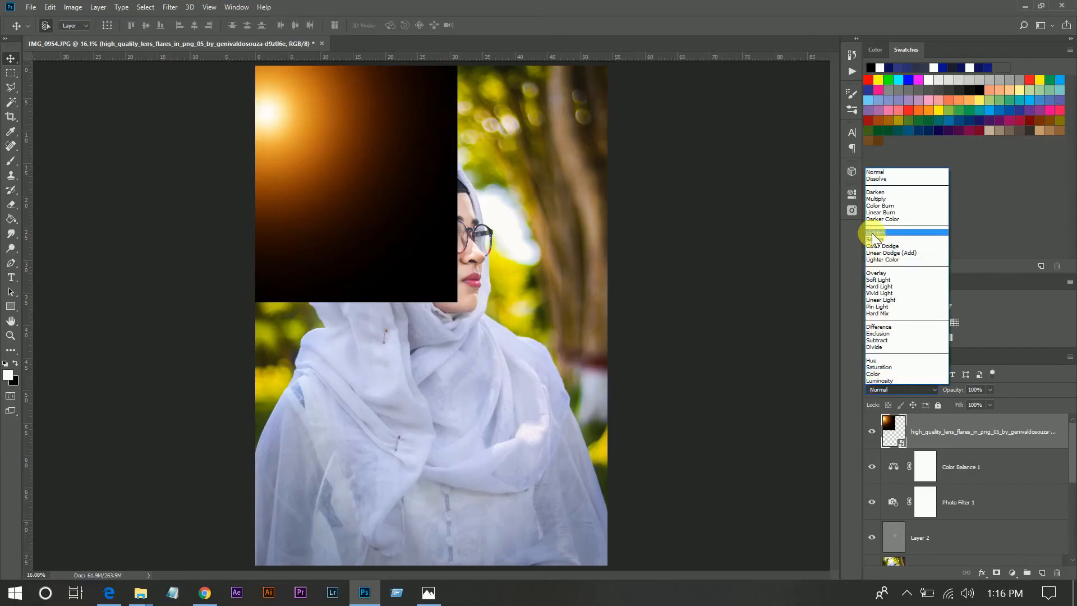
{"action": "left_click", "coordinate": [876, 233]}
{"action": "left_click_drag", "start_coordinate": [260, 128], "coordinate": [260, 103]}
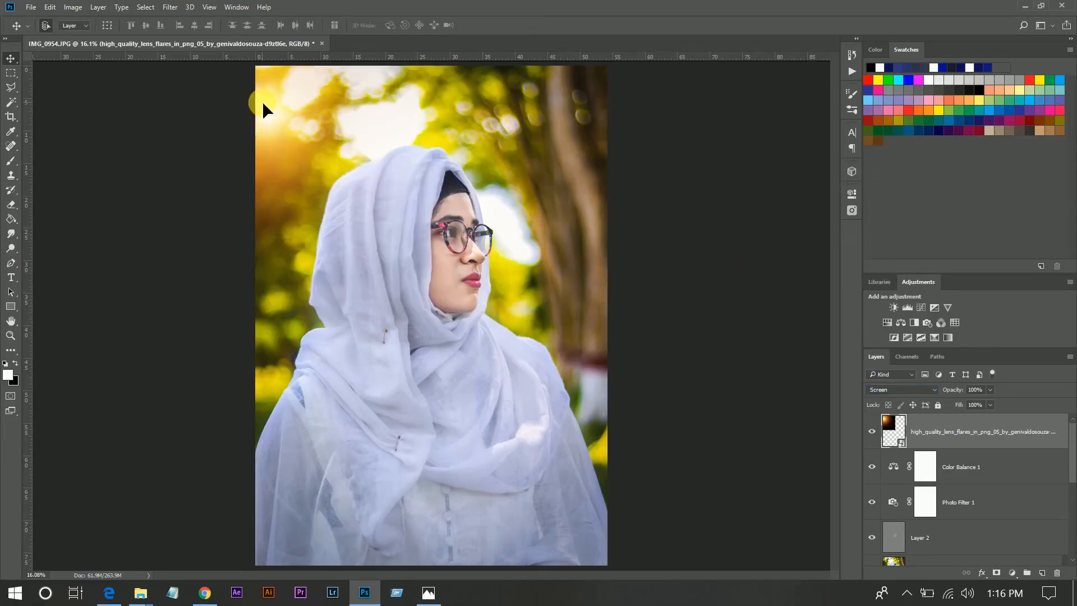
{"action": "left_click", "coordinate": [991, 389]}
{"action": "left_click", "coordinate": [971, 403]}
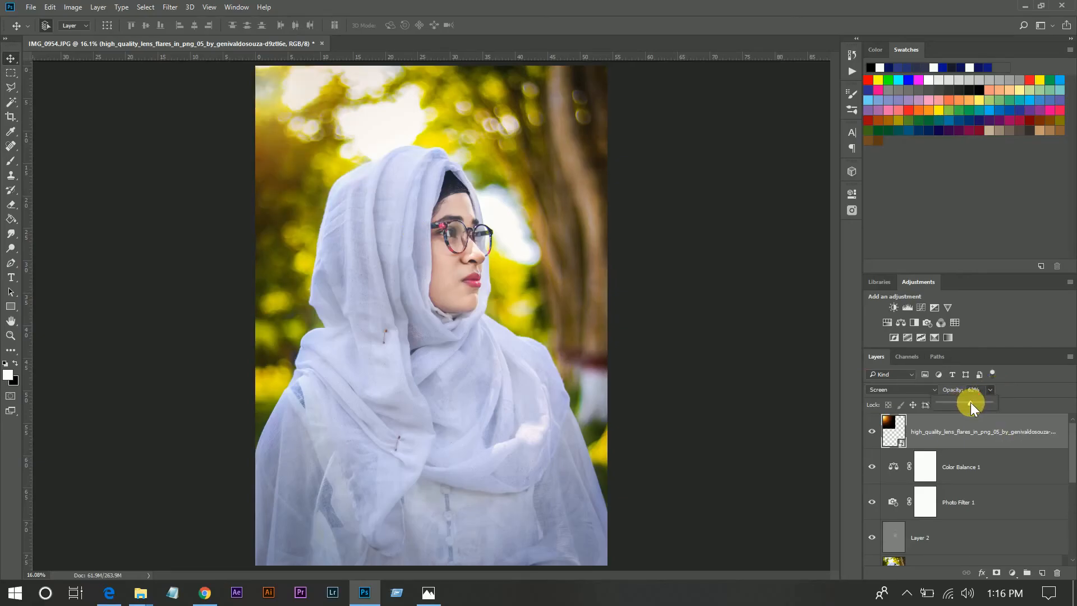
- Enlarge the lens flare proportionally so its glow spreads farther over the background and head, and shift it slightly right
{"action": "key", "text": "ctrl+t"}
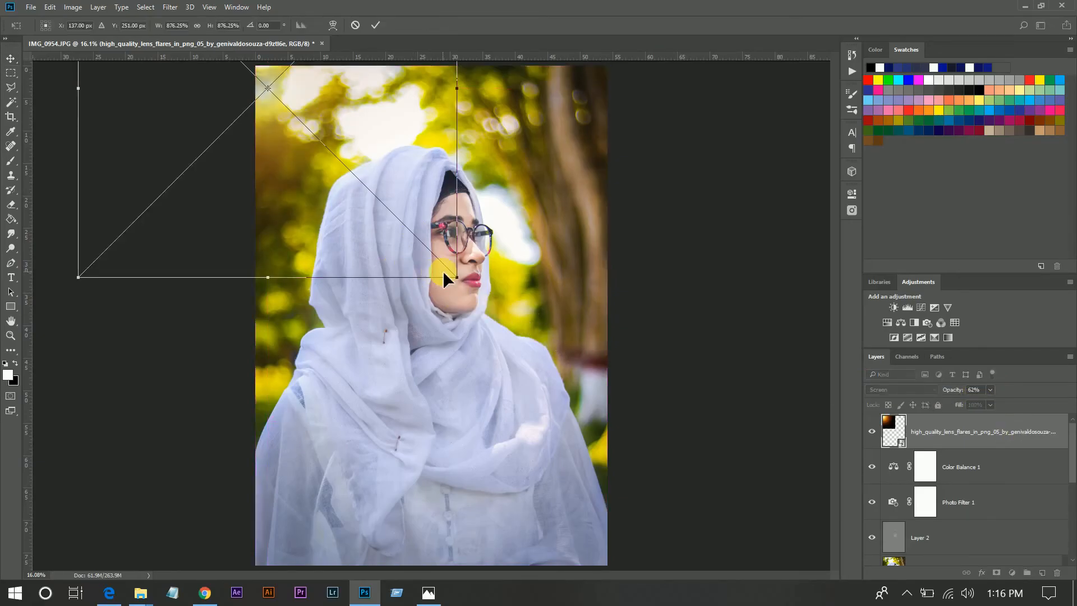
{"action": "left_click_drag", "start_coordinate": [464, 279], "coordinate": [549, 337]}
{"action": "mouse_move", "coordinate": [466, 197]}
{"action": "left_mouse_down"}
{"action": "mouse_move", "coordinate": [476, 205]}
{"action": "mouse_move", "coordinate": [480, 195]}
{"action": "left_mouse_up"}
{"action": "key", "text": "Return"}
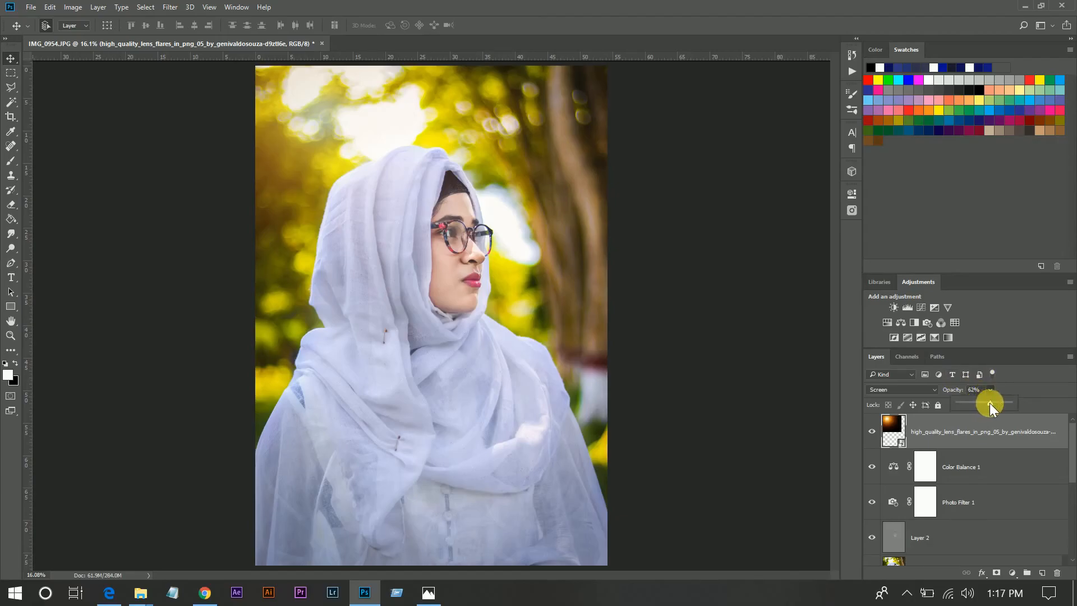
- Raise the lens flare's opacity to 80%, move it slightly up and right, and compare the portrait with and without it
{"action": "left_click_drag", "start_coordinate": [998, 402], "coordinate": [1002, 403]}
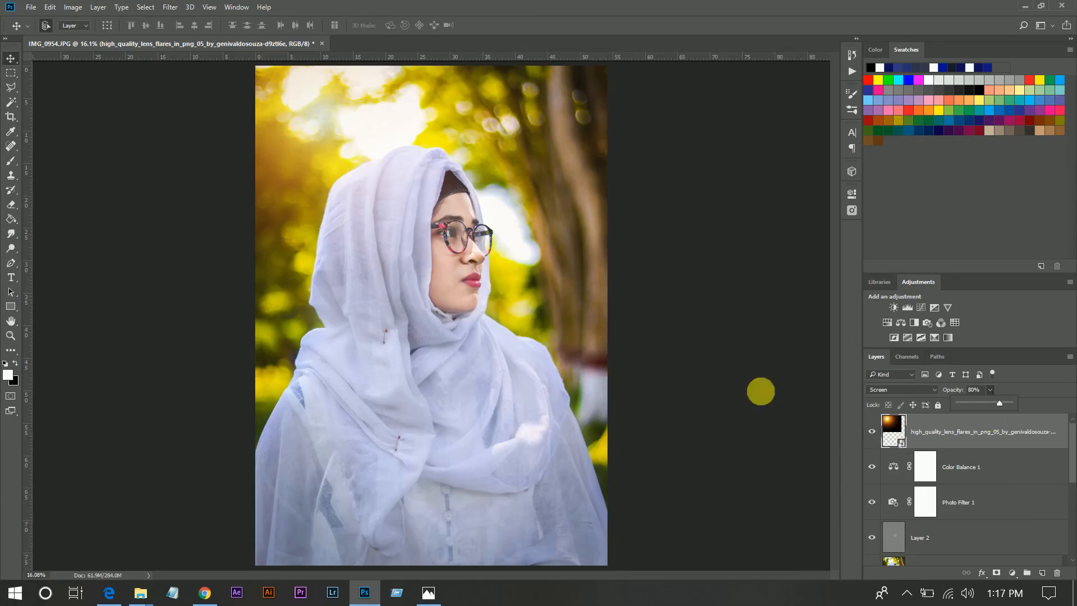
{"action": "left_click", "coordinate": [873, 431]}
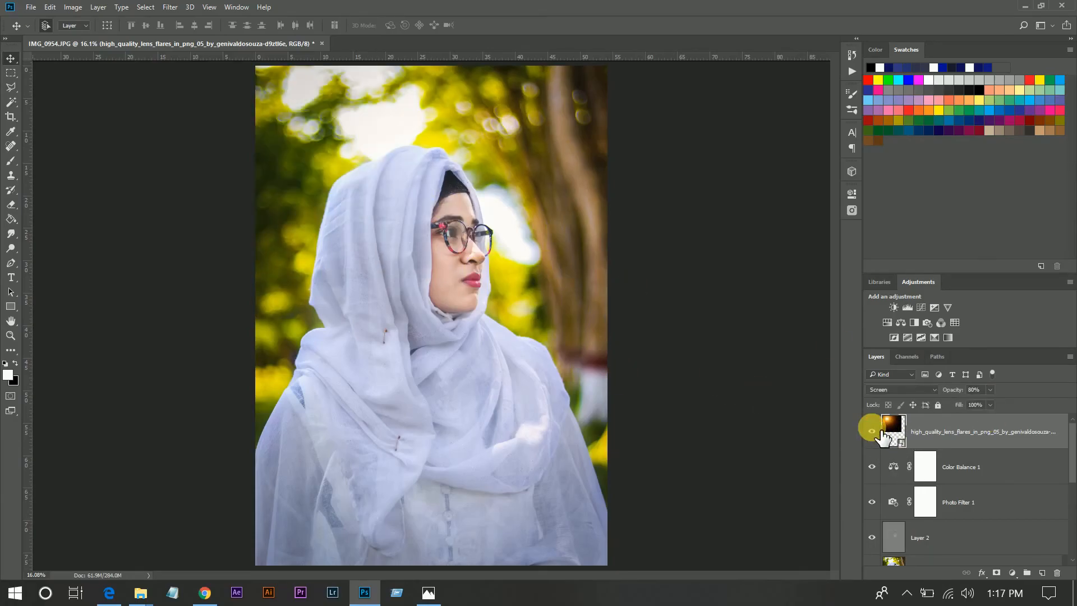
{"action": "left_click", "coordinate": [873, 431]}
{"action": "left_click_drag", "start_coordinate": [278, 140], "coordinate": [302, 118]}
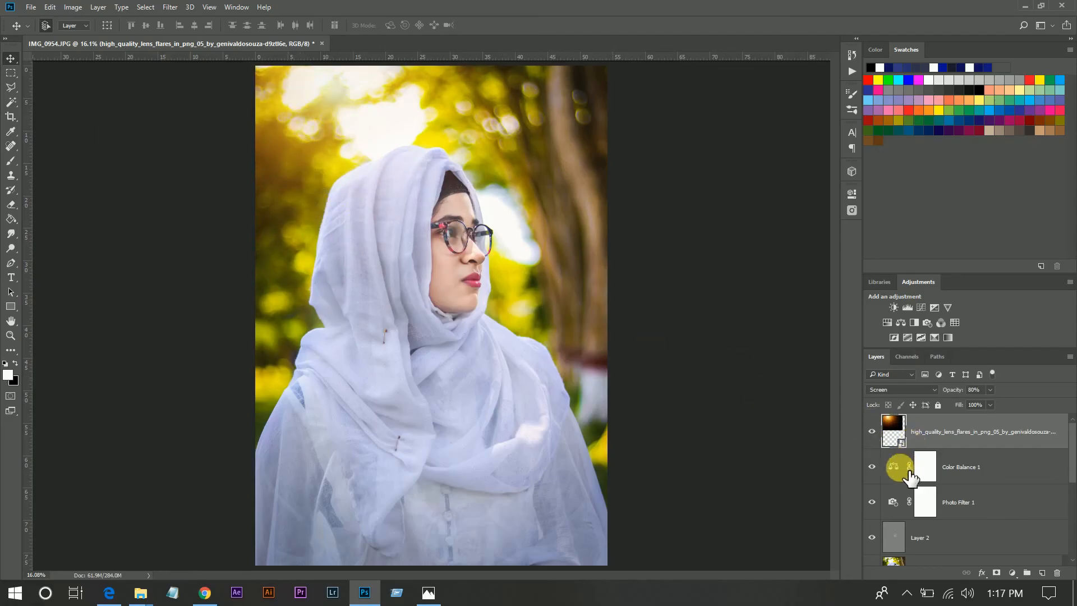
{"action": "left_click", "coordinate": [873, 431]}
{"action": "left_click", "coordinate": [873, 431]}
- Group all layers above the Background and compare the graded portrait with the original photo
{"action": "scroll", "coordinate": [1020, 512], "scroll_direction": "down", "scroll_amount": 5}
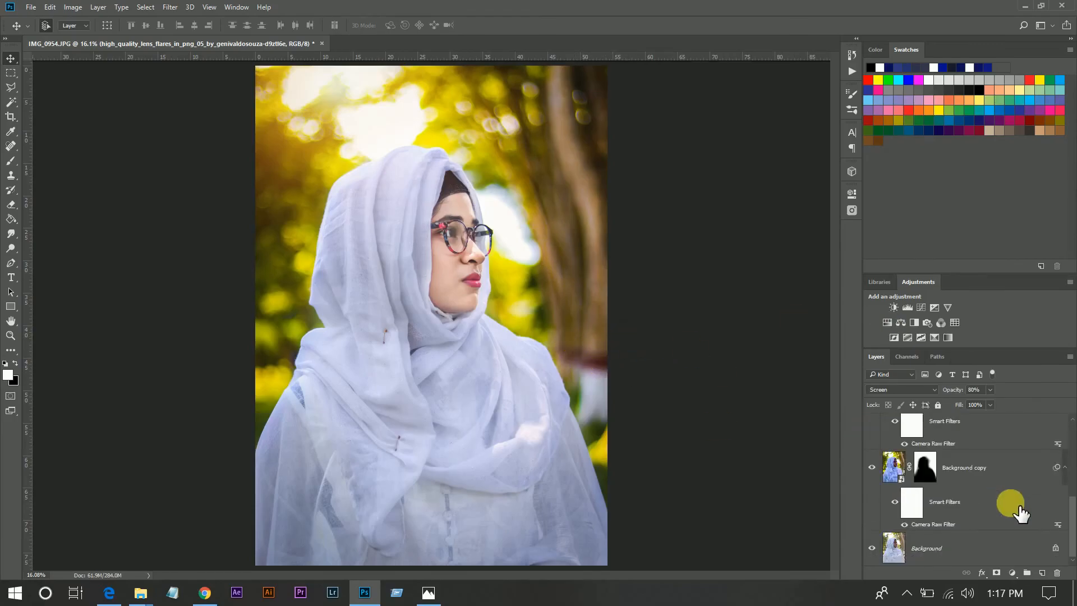
{"action": "left_click", "coordinate": [993, 474], "text": "shift"}
{"action": "scroll", "coordinate": [993, 474], "scroll_direction": "up", "scroll_amount": 5}
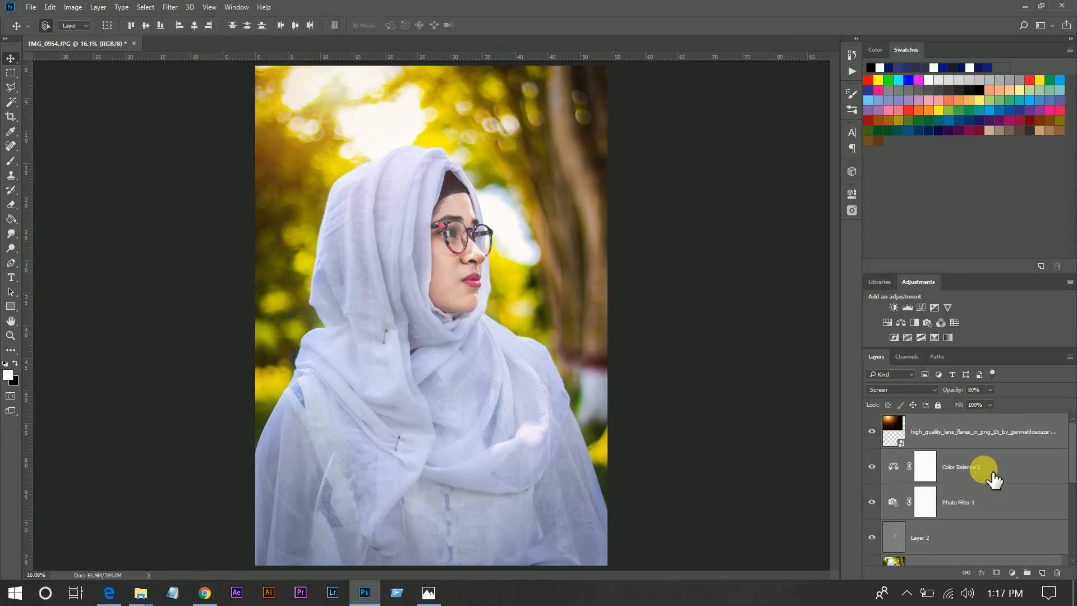
{"action": "key", "text": "ctrl+g"}
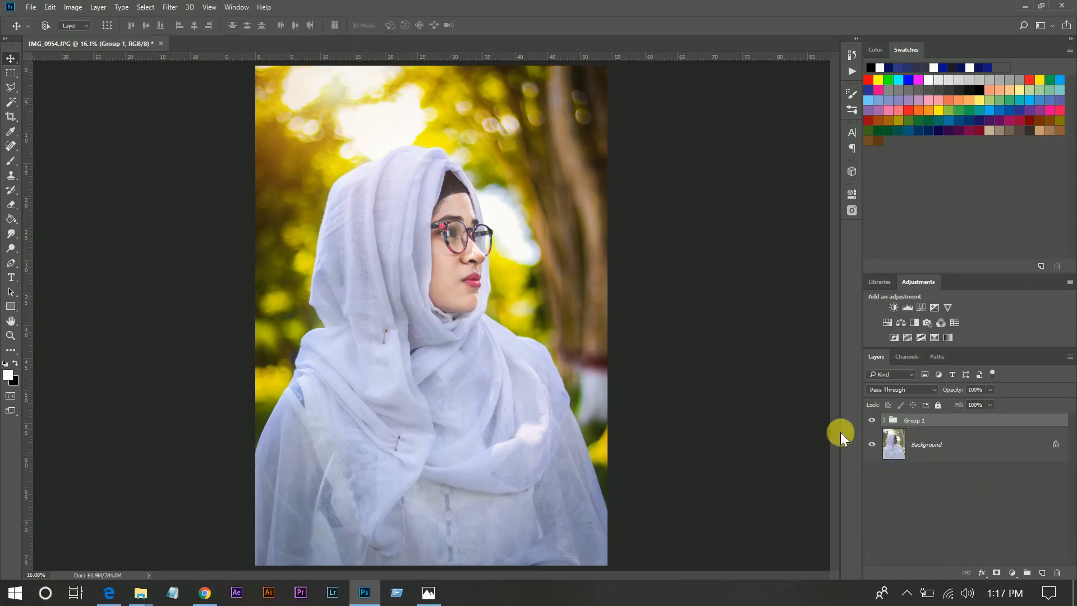
{"action": "left_click", "coordinate": [872, 421]}
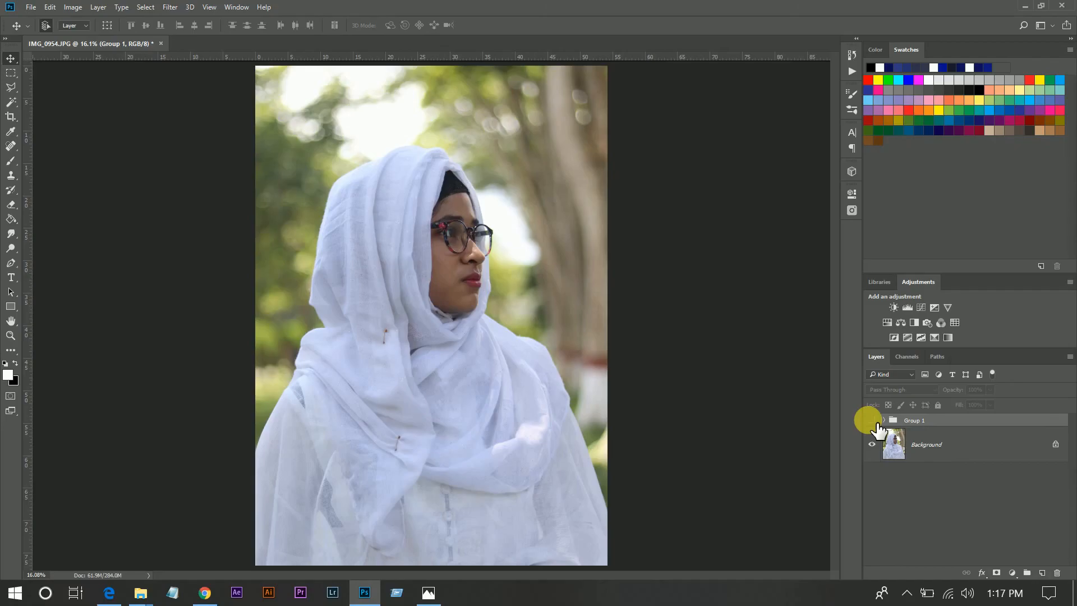
{"action": "left_click", "coordinate": [873, 421]}
{"action": "left_click", "coordinate": [874, 421]}
{"action": "left_click", "coordinate": [873, 421]}
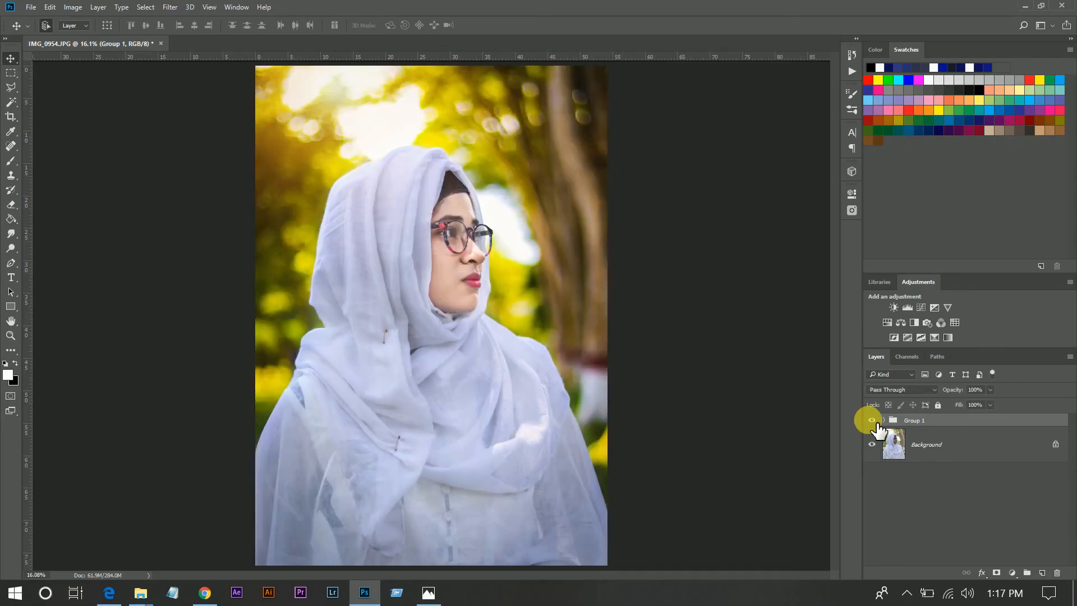